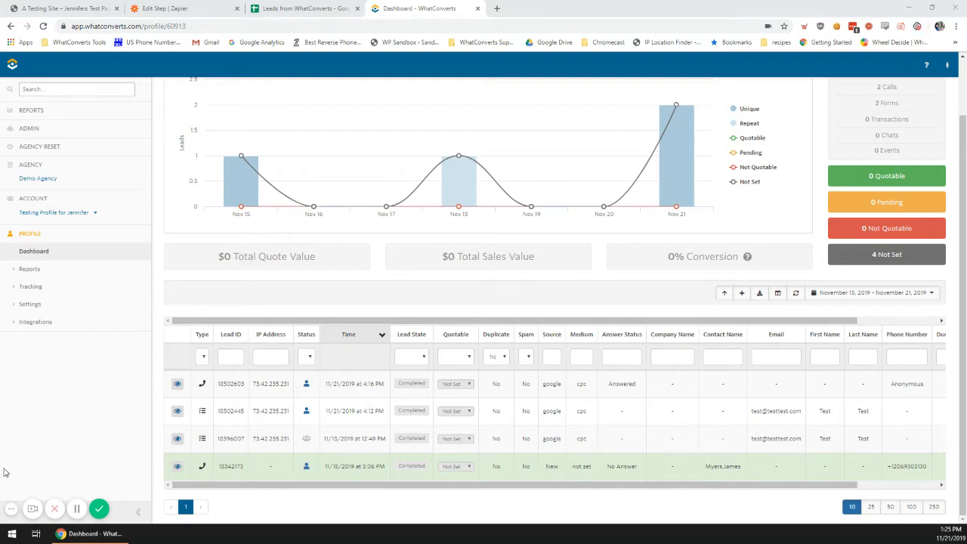
- Check the Leads from WhatConverts sheet's column headers, then bring up the phone-call lead's details in WhatConverts
left_click(310, 8)
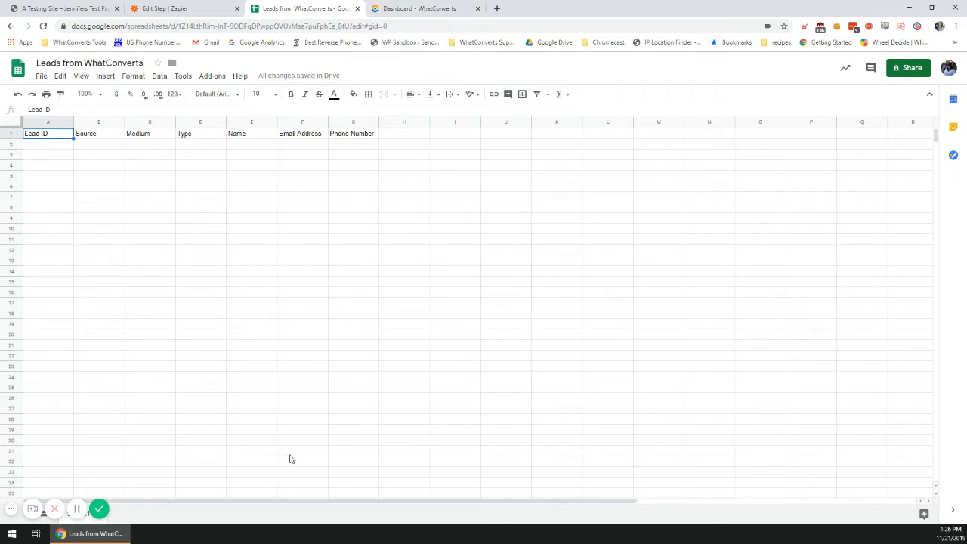
left_click(413, 7)
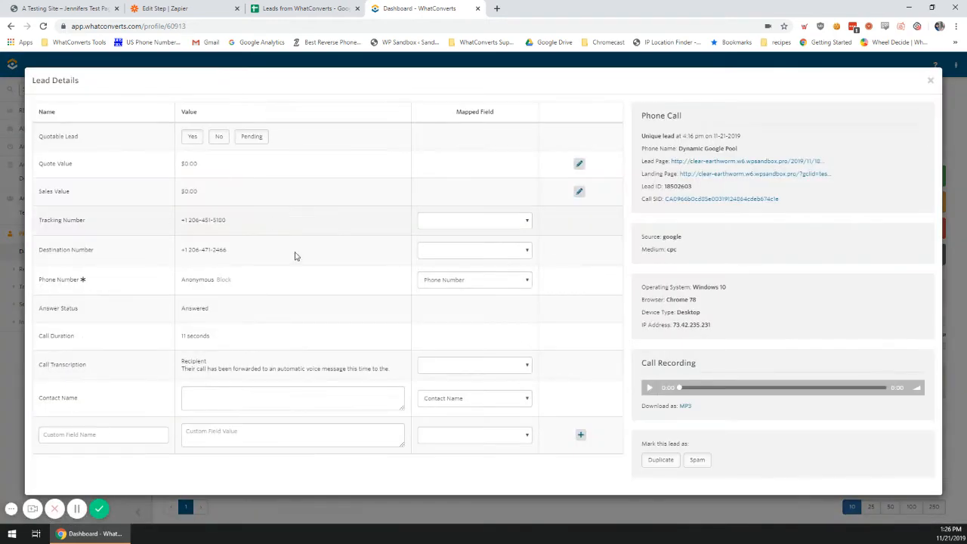
- Review the web form lead's mapped Email, First Name and Last Name fields, then go to Zapier
left_click(4, 384)
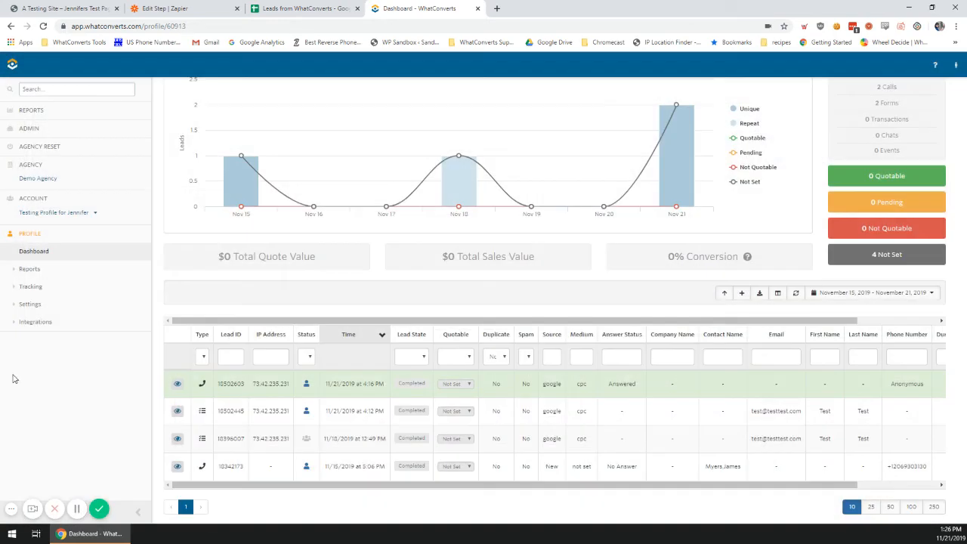
left_click(176, 409)
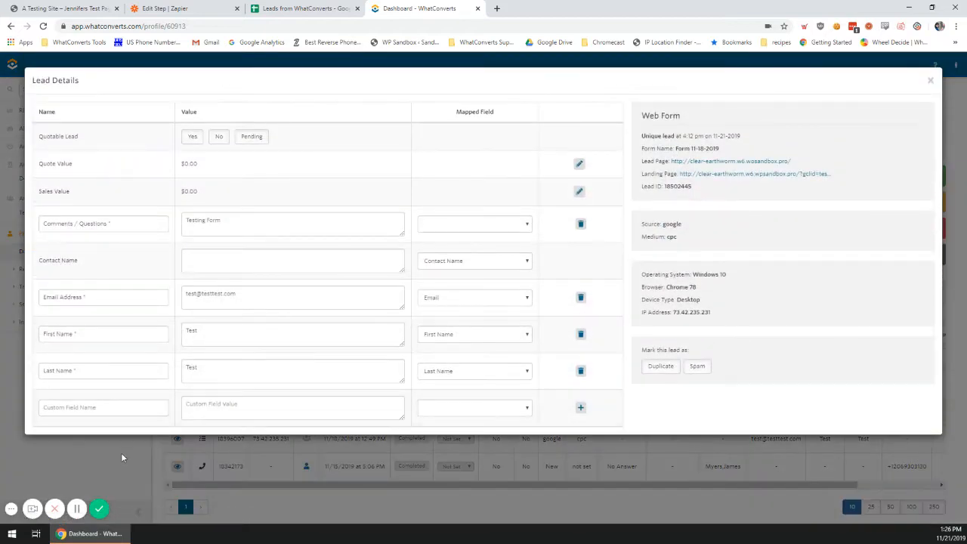
left_click(122, 457)
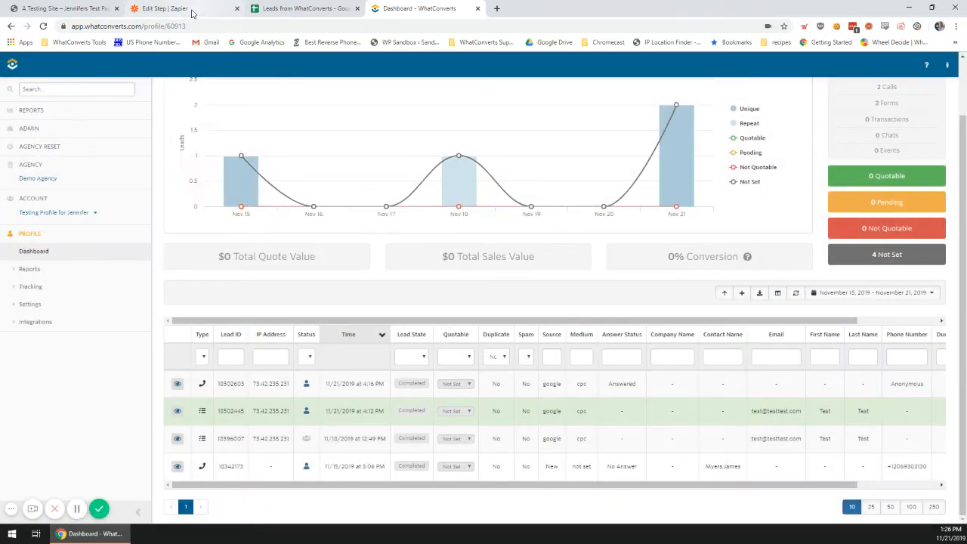
left_click(166, 8)
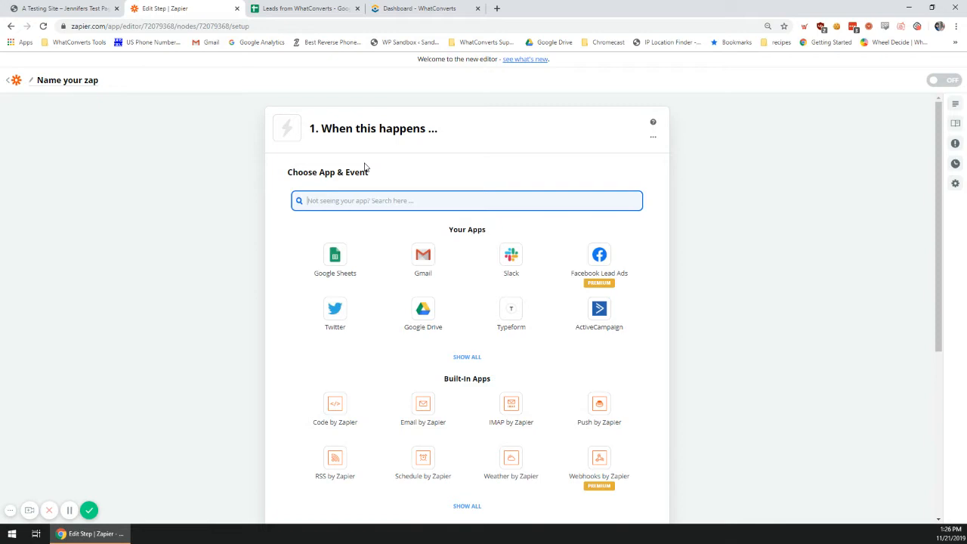
- Set the zap's trigger app to WhatConverts with the New Lead event
type("WhatConverts")
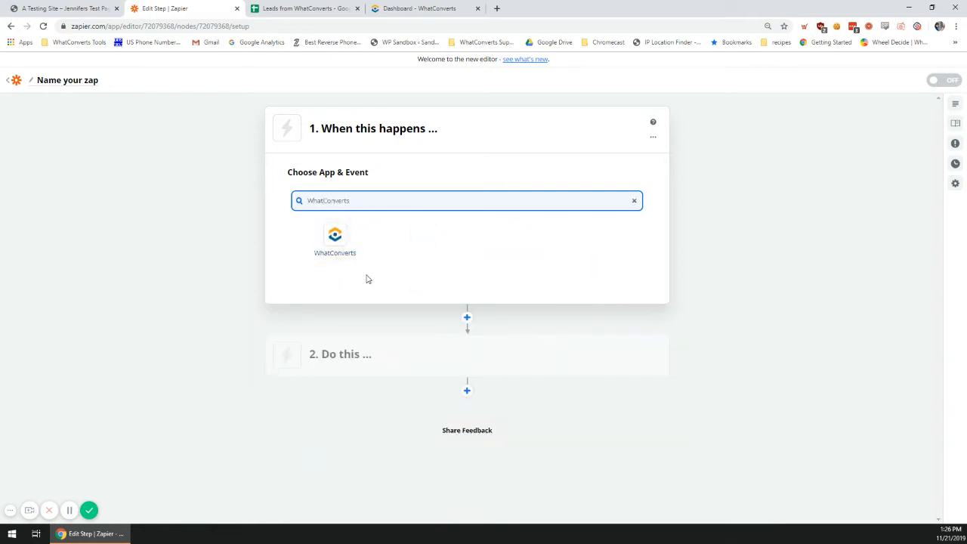
left_click(361, 253)
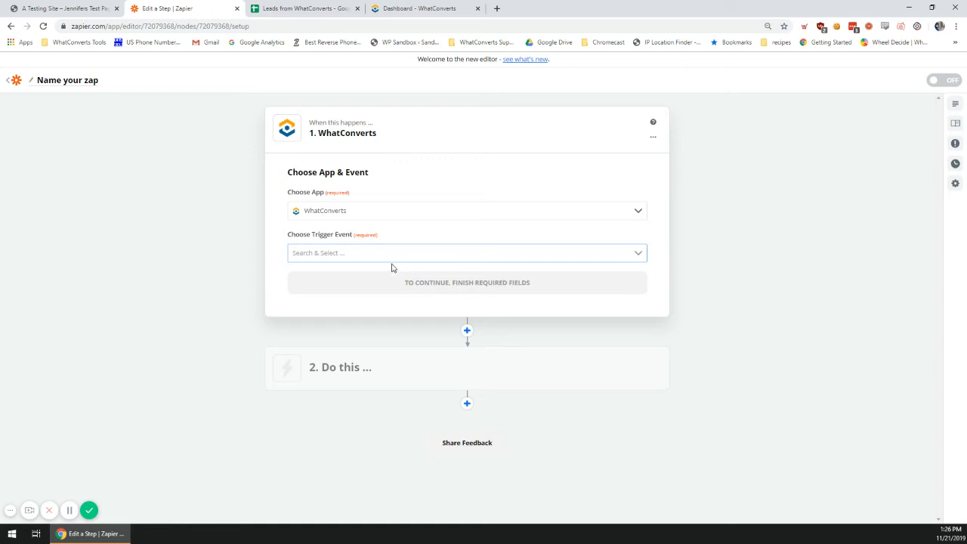
left_click(69, 510)
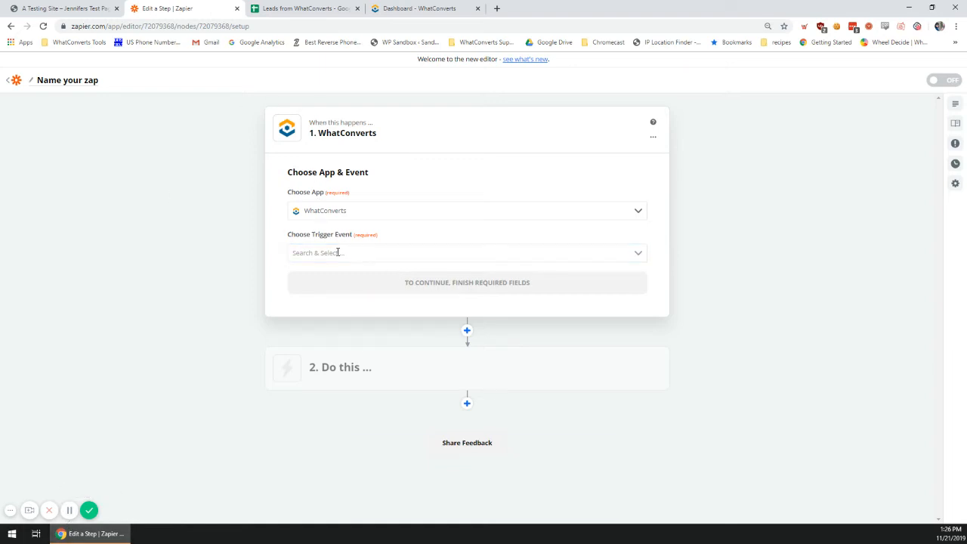
left_click(338, 253)
left_click(342, 305)
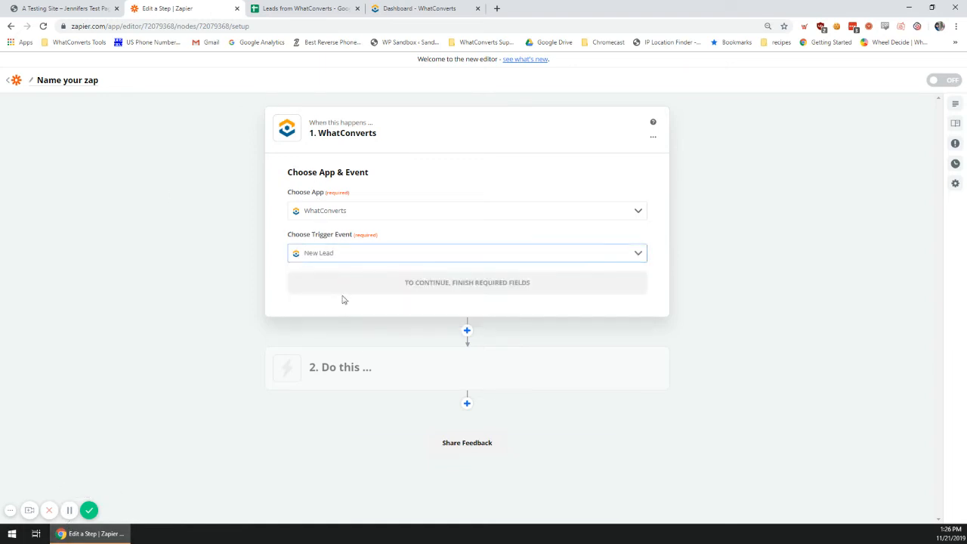
left_click(373, 291)
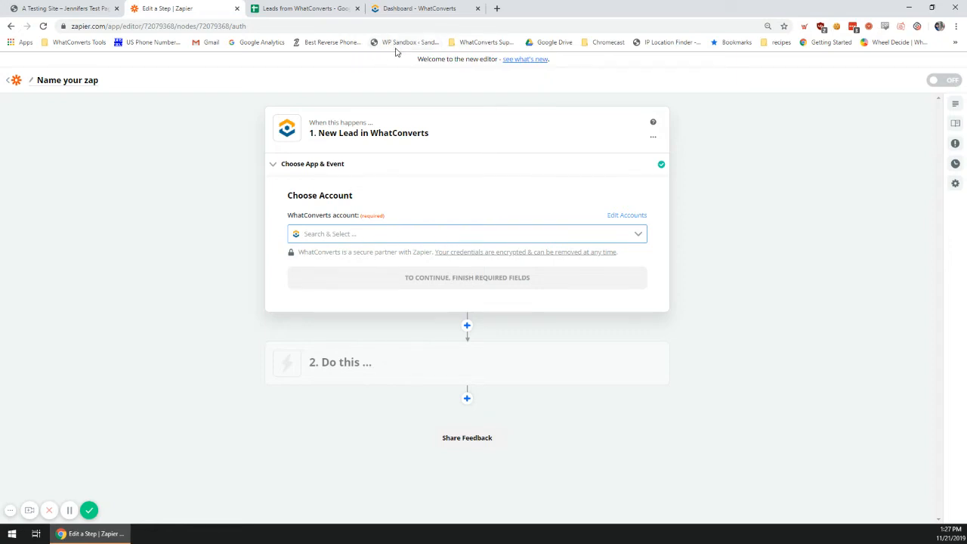
- Connect the testing WhatConverts account to the New Lead trigger and continue
right_click(553, 112)
left_click(588, 511)
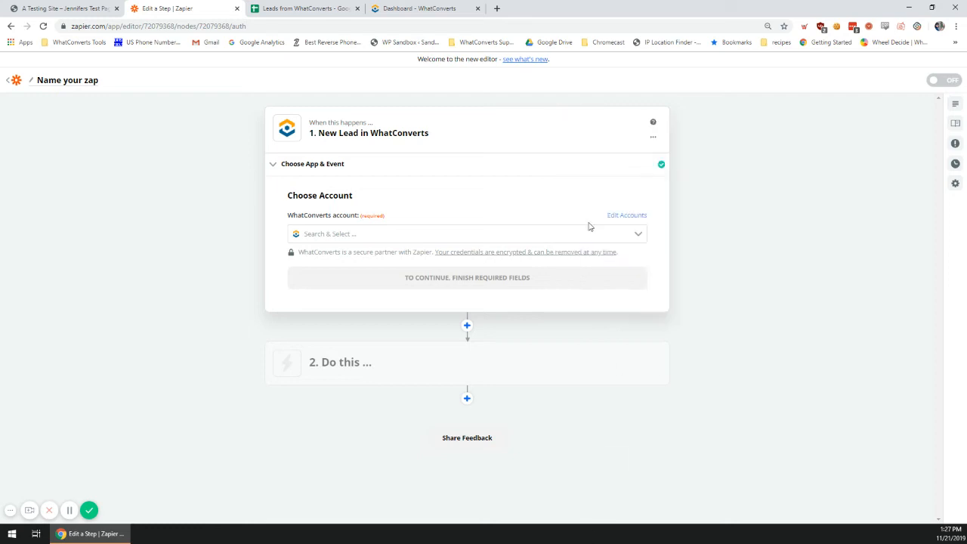
left_click(639, 235)
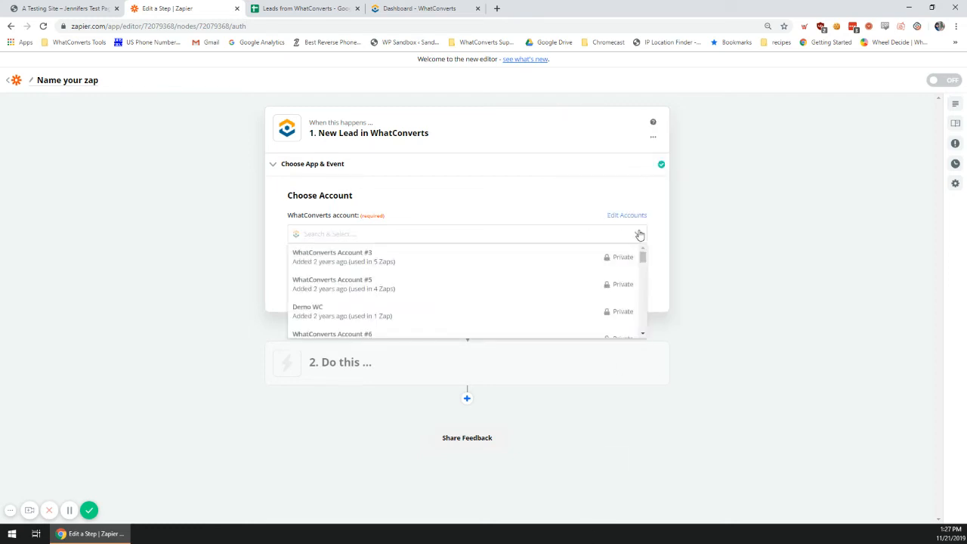
type("je")
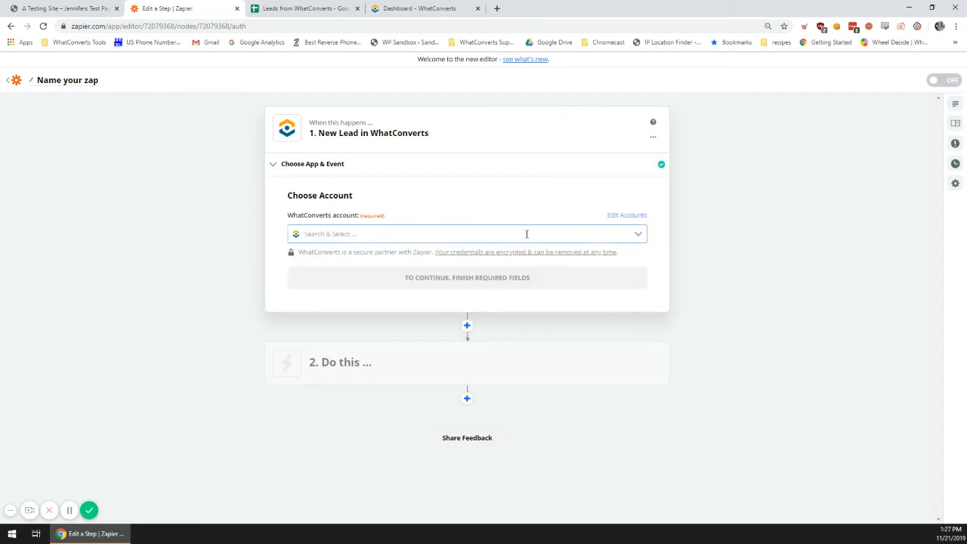
type("n")
left_click(490, 254)
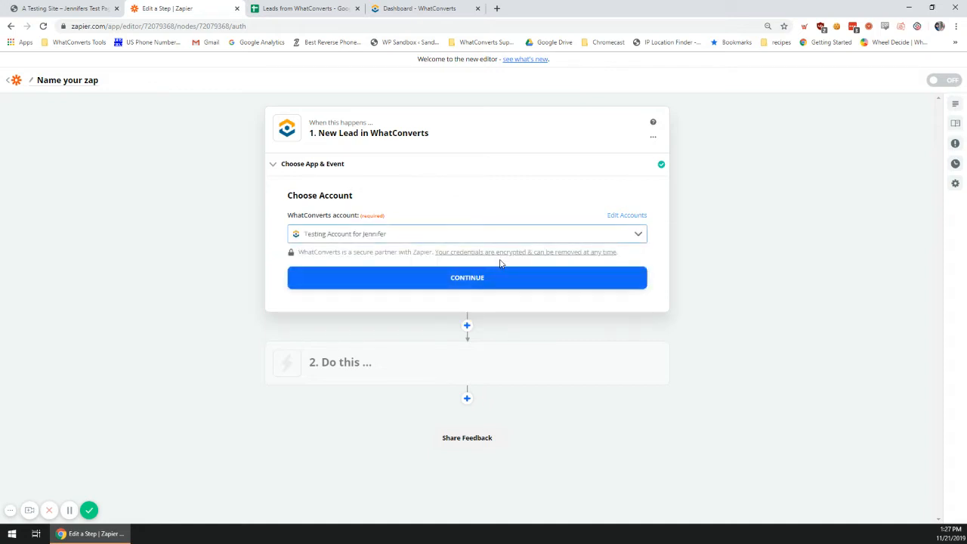
left_click(481, 279)
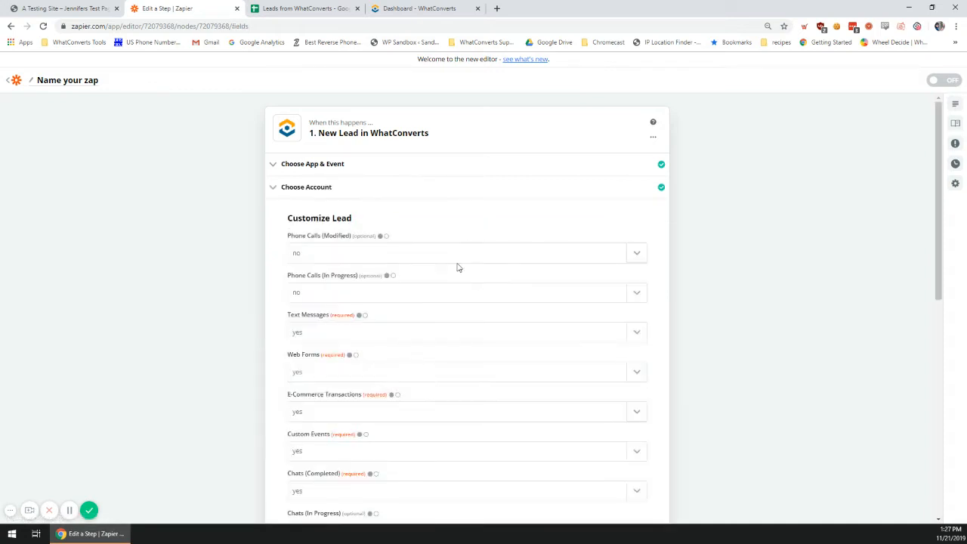
scroll(306, 325, "down", 1)
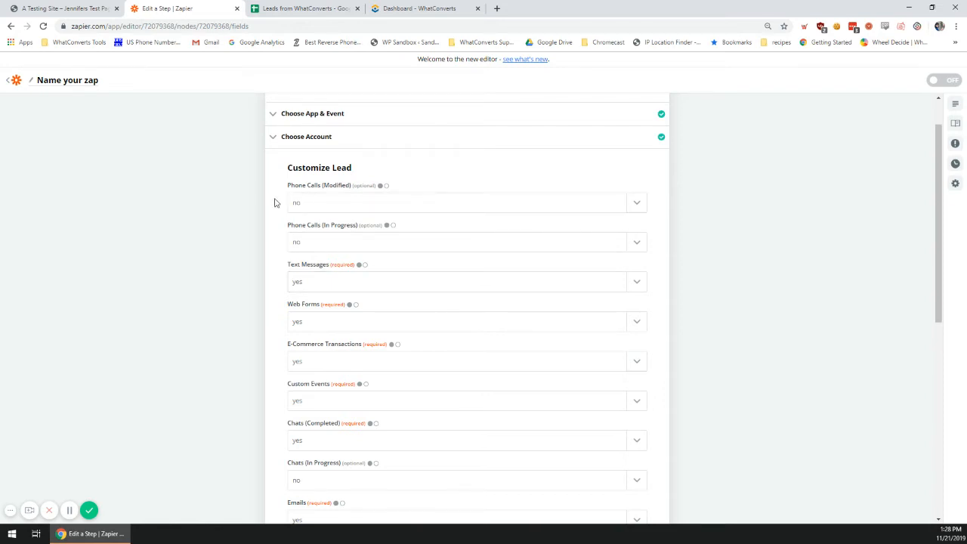
scroll(242, 233, "down", 5)
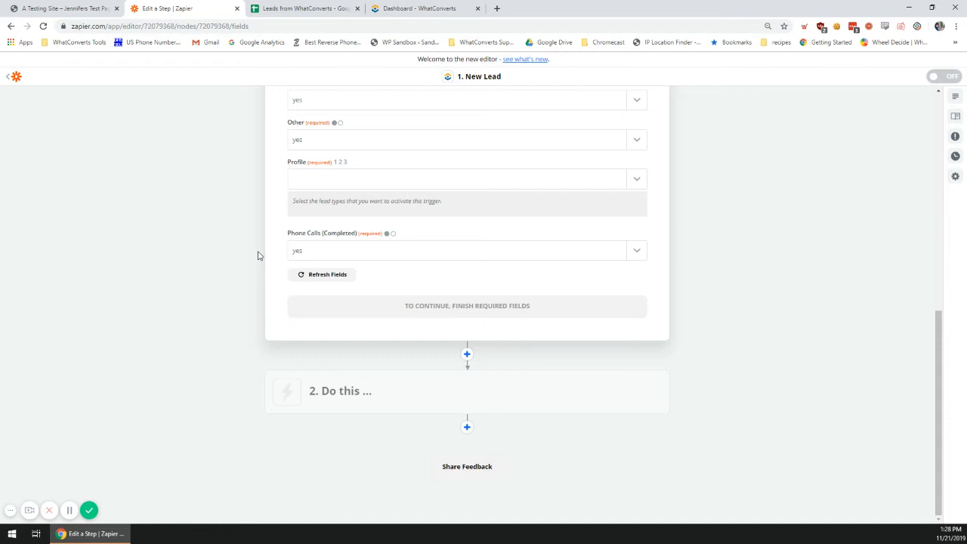
scroll(258, 255, "up", 10)
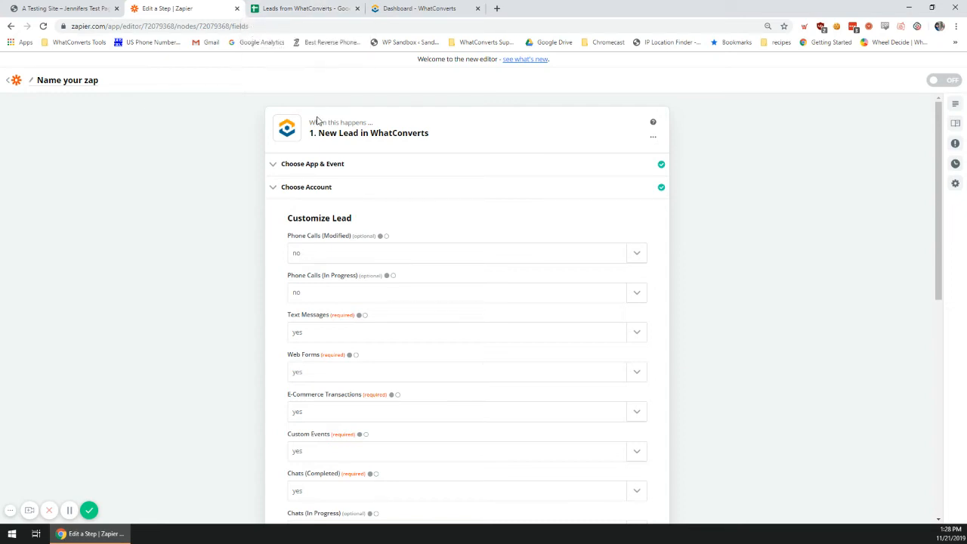
scroll(338, 292, "down", 1)
scroll(338, 292, "down", 5)
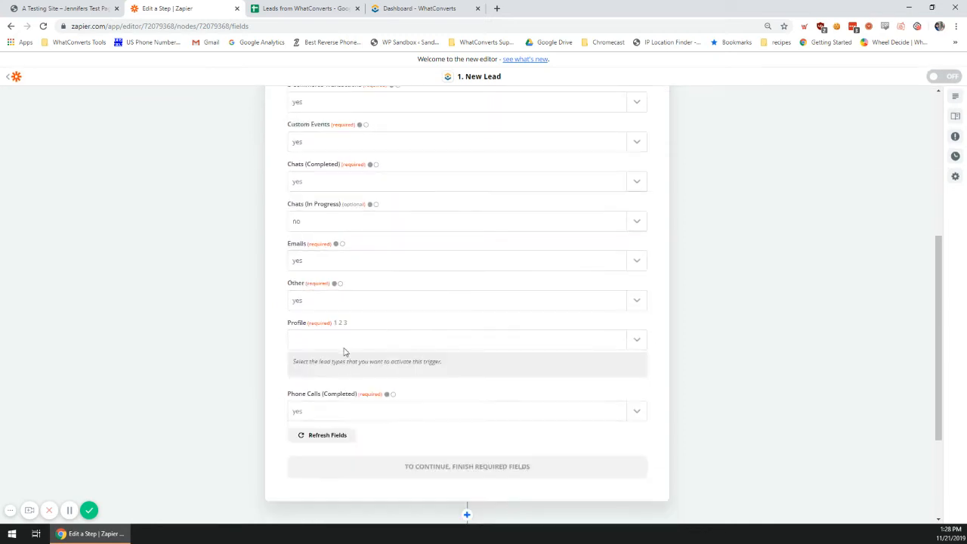
- Choose the testing profile for the New Lead trigger, then go to the test site's contact form
left_click(336, 348)
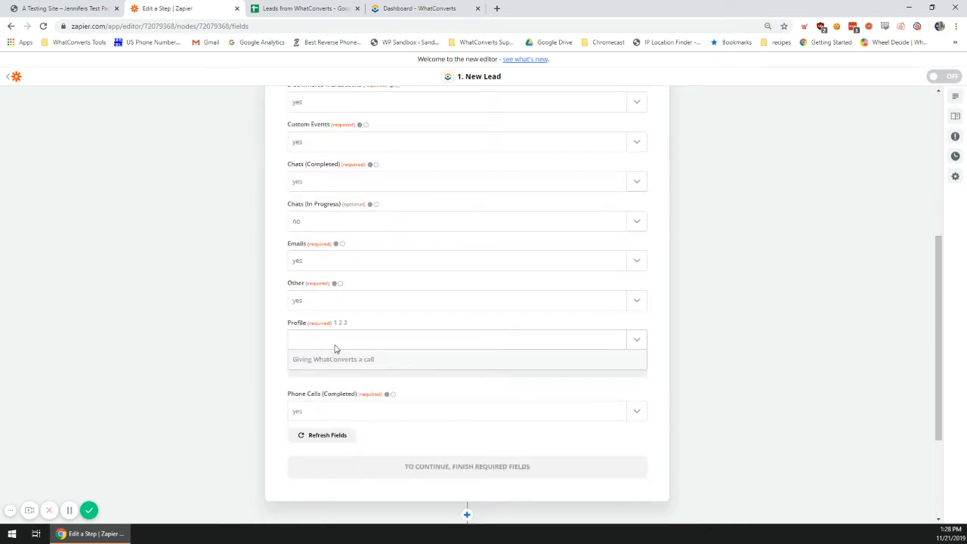
type("jen")
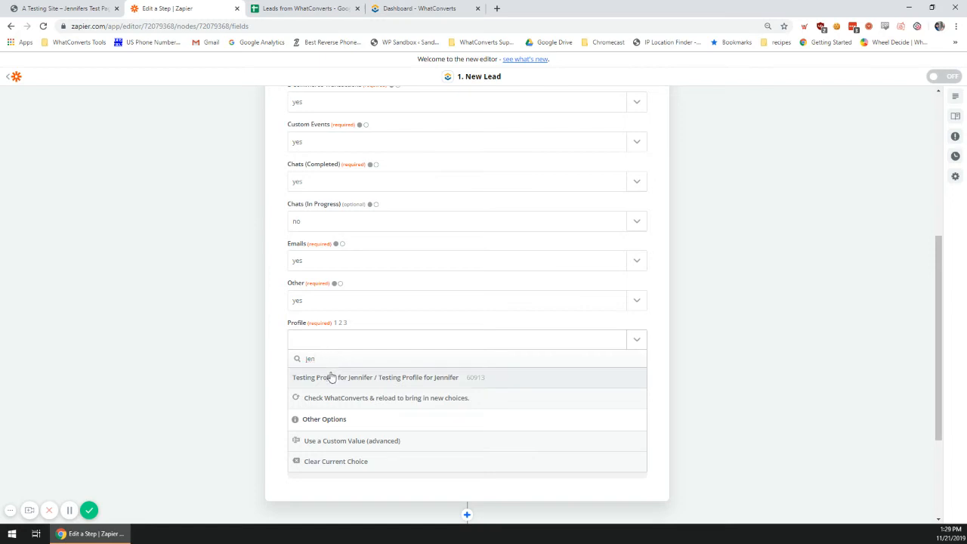
left_click(331, 376)
left_click(456, 476)
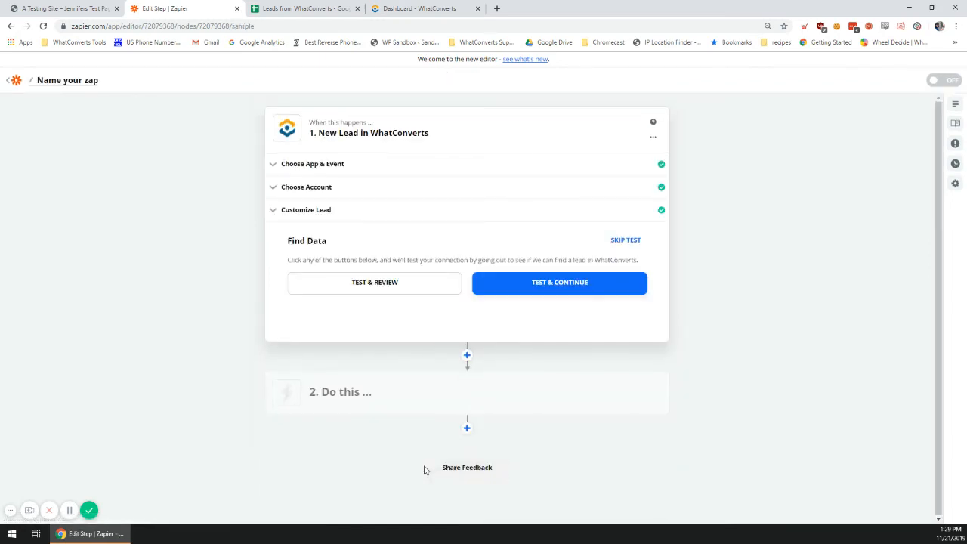
left_click(76, 6)
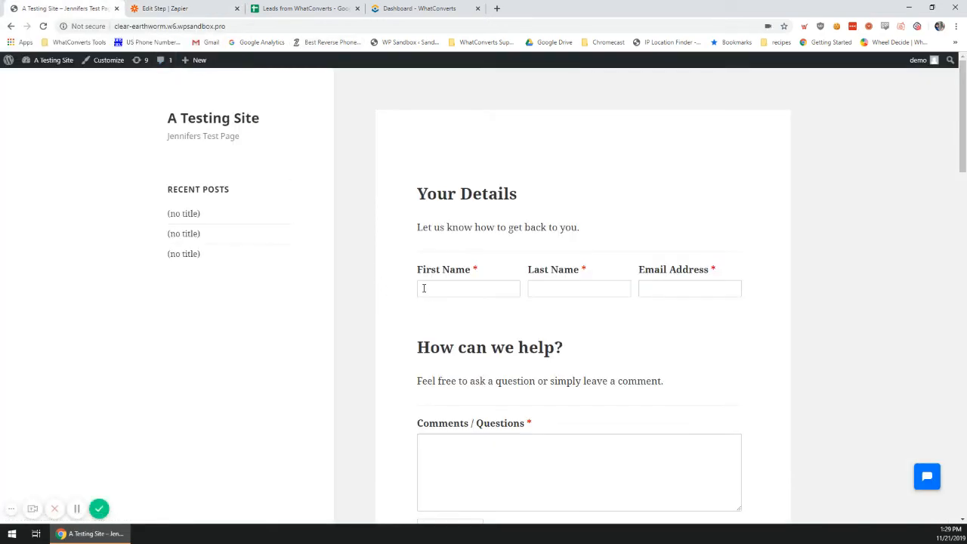
- Fill the contact form with first name 'Test' and a test email address
left_click(424, 289)
type("J")
key("BackSpace")
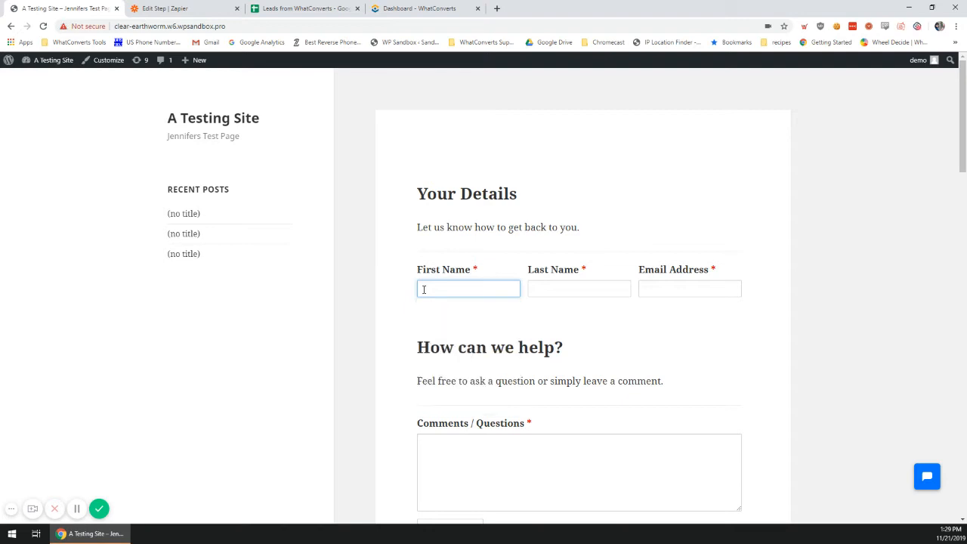
type("Test")
key("Tab")
type("PErson")
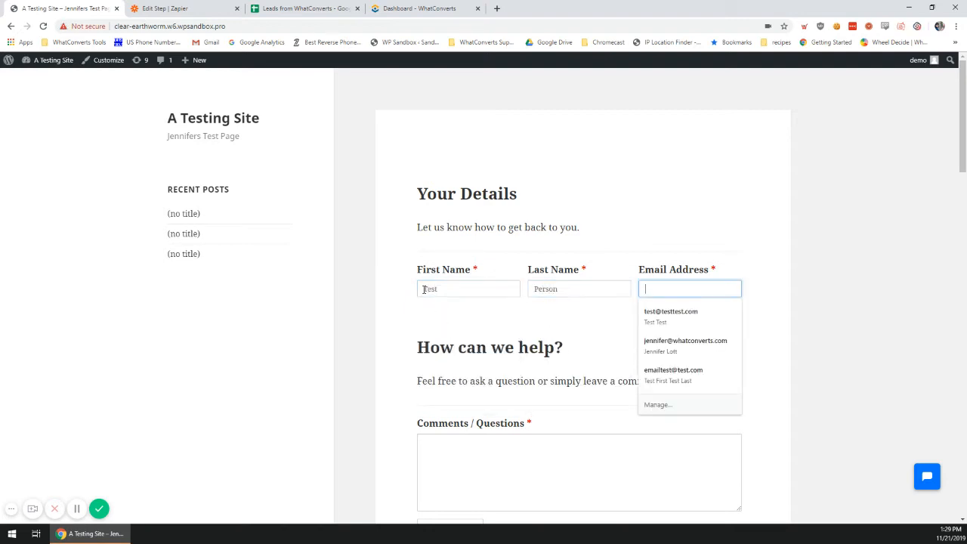
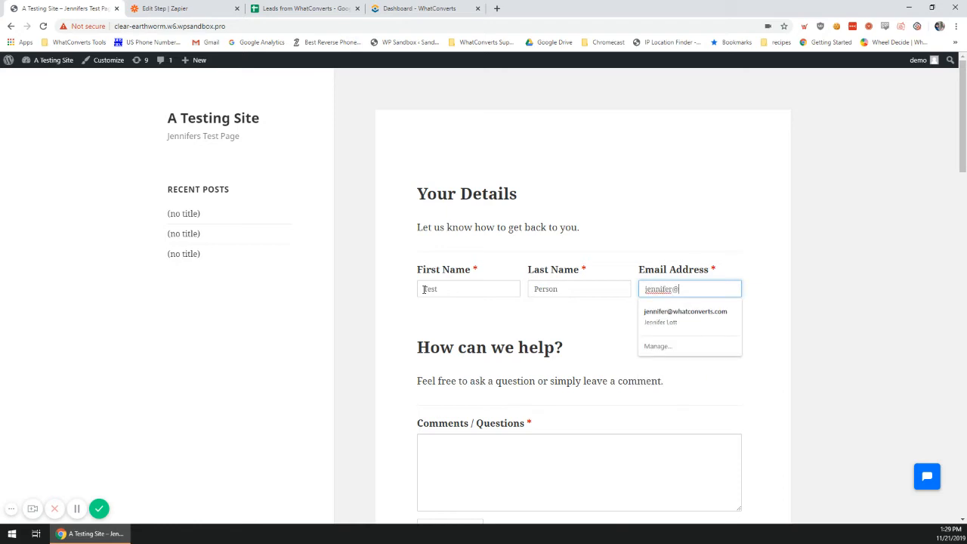
key("Tab")
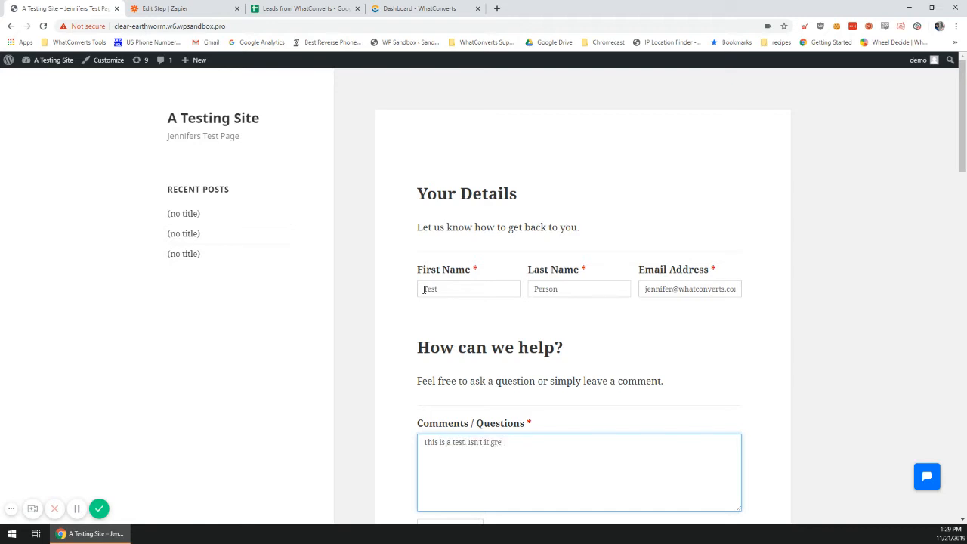
- Submit the form and refresh the WhatConverts lead list to show the new lead
scroll(469, 303, "down", 2)
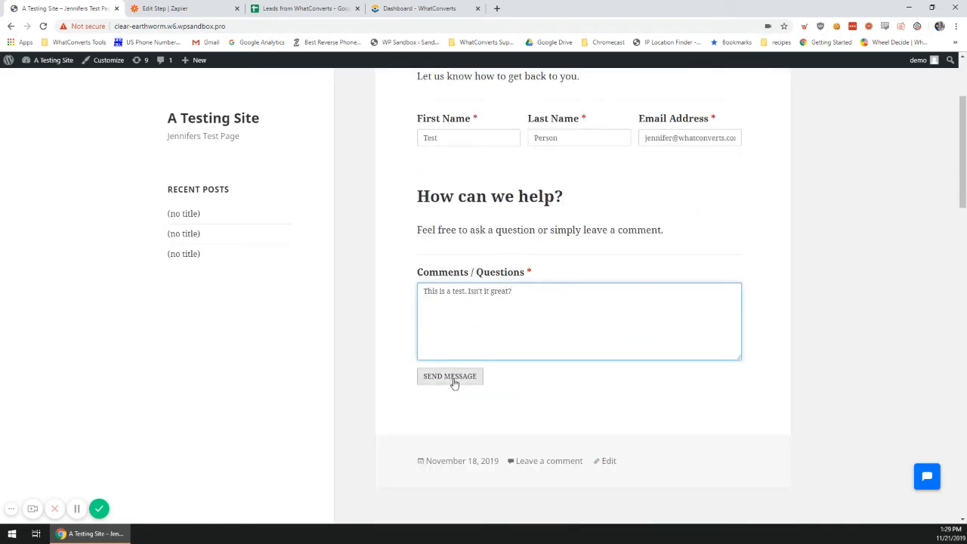
left_click(452, 376)
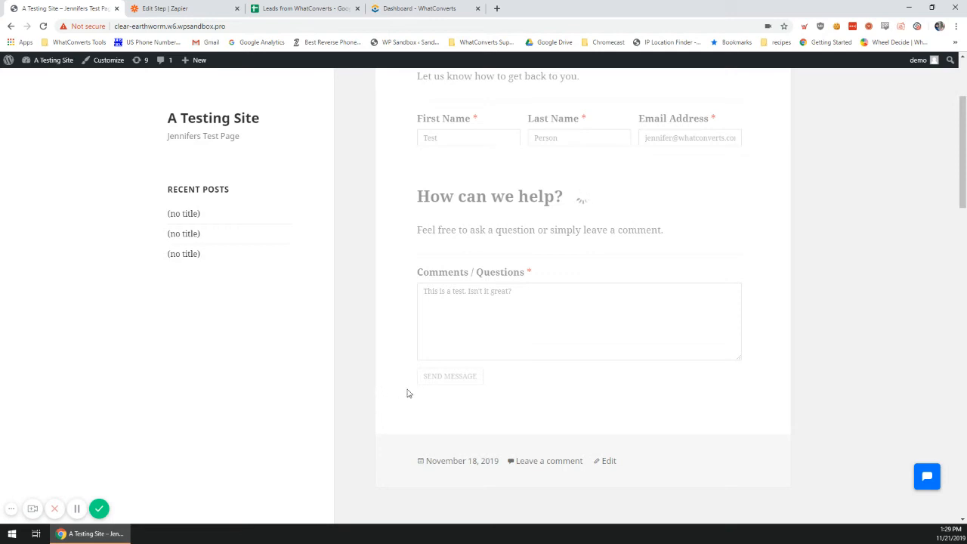
scroll(357, 349, "up", 1)
scroll(357, 348, "up", 1)
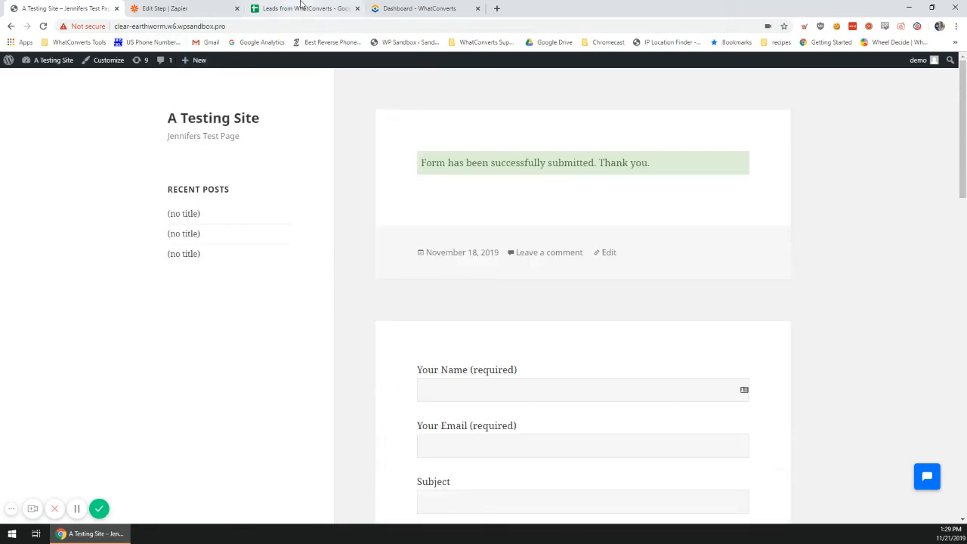
left_click(423, 8)
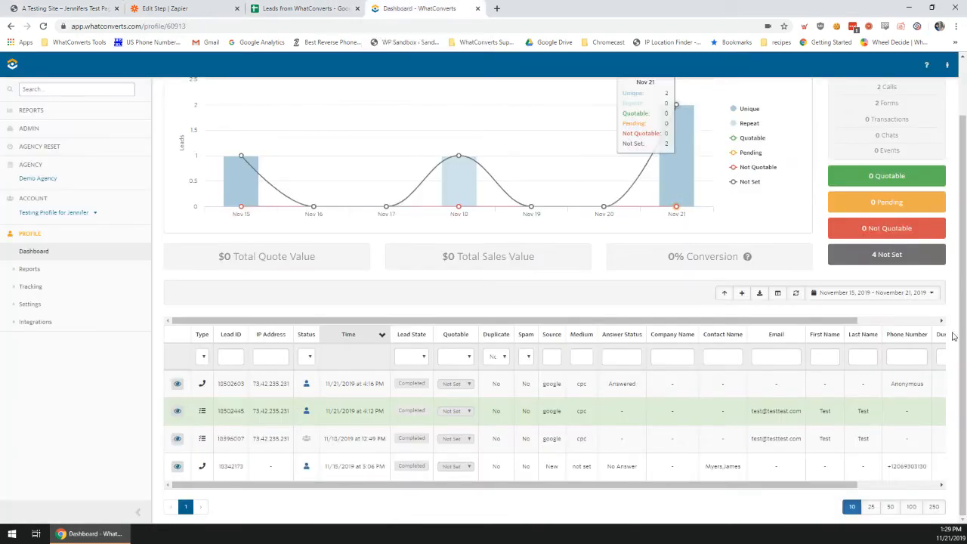
left_click(796, 292)
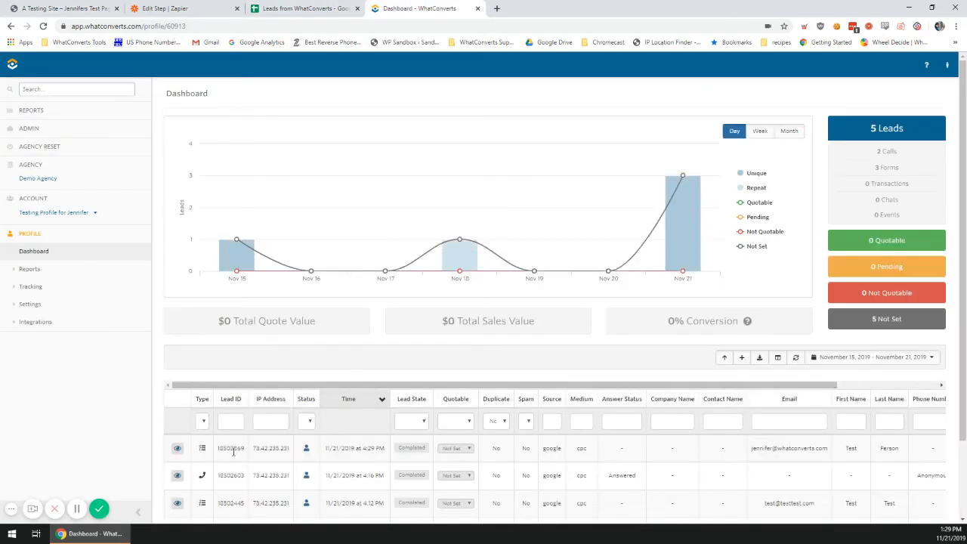
- Test the trigger to pull three sample leads and select Lead A, the test submission
left_click(302, 8)
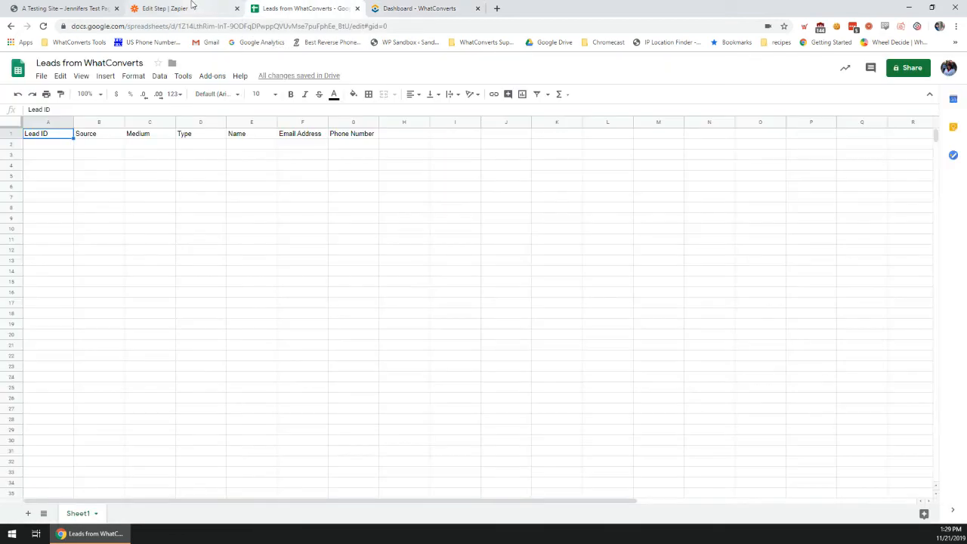
left_click(170, 8)
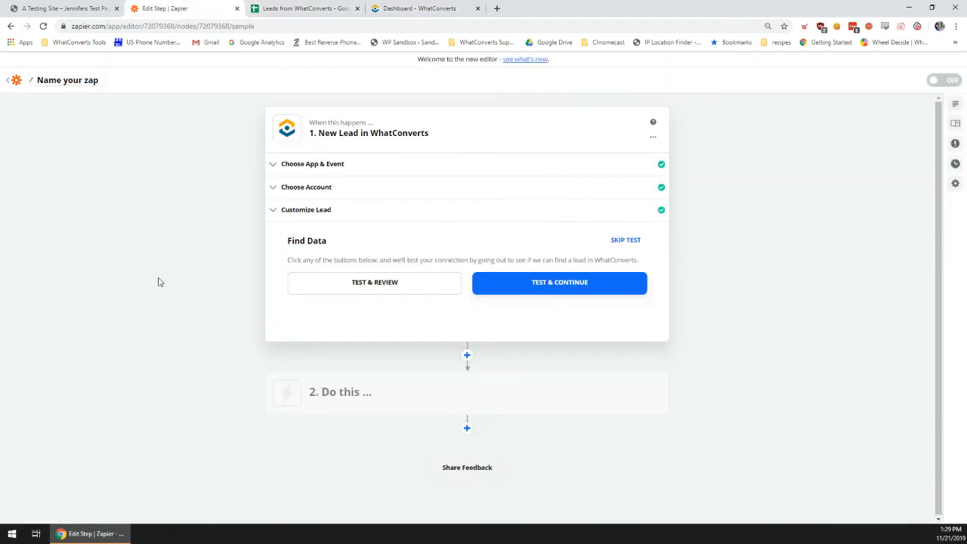
left_click(389, 283)
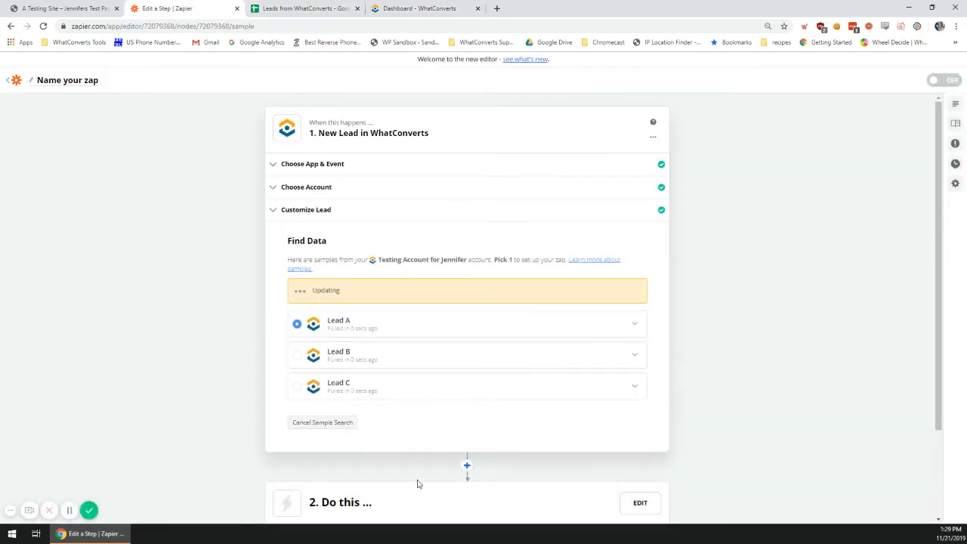
left_click(622, 297)
scroll(551, 380, "down", 5)
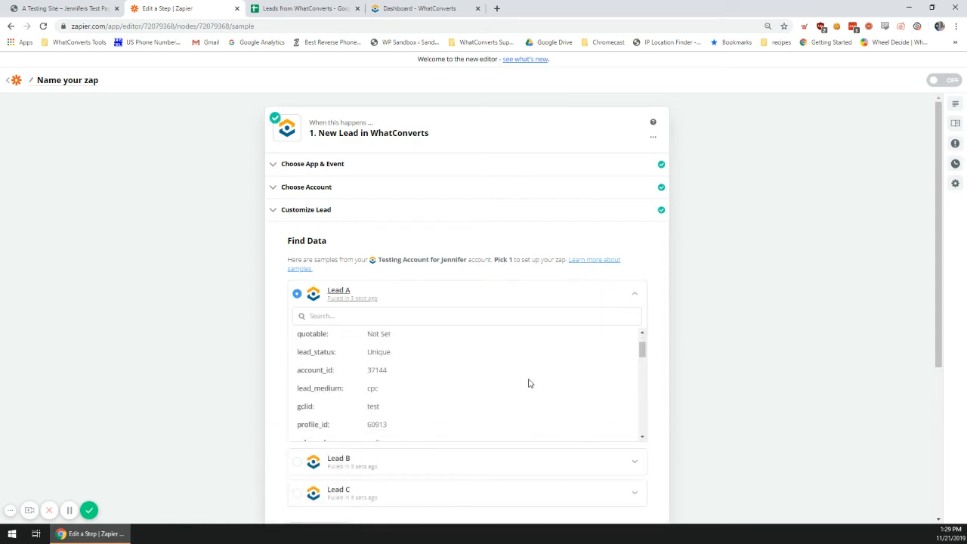
scroll(528, 376, "down", 1)
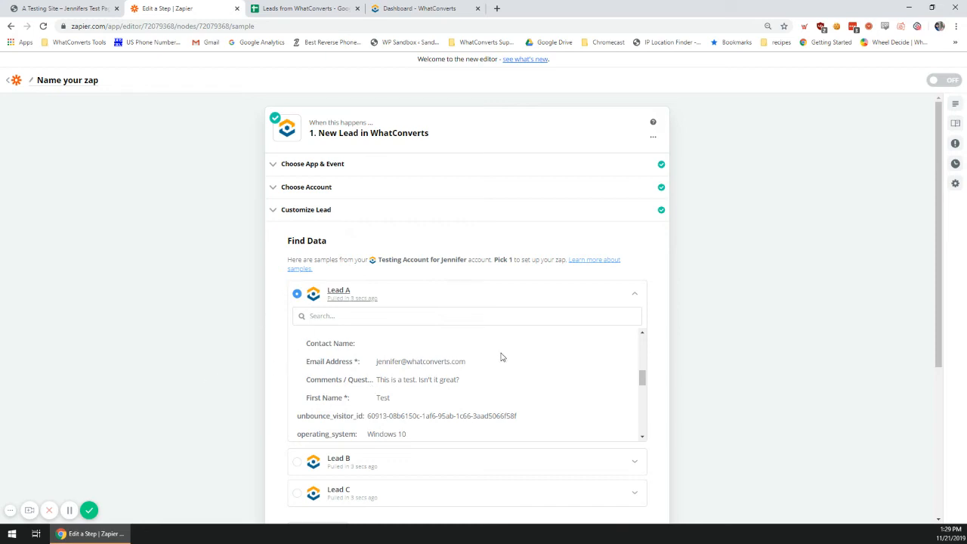
left_click(636, 294)
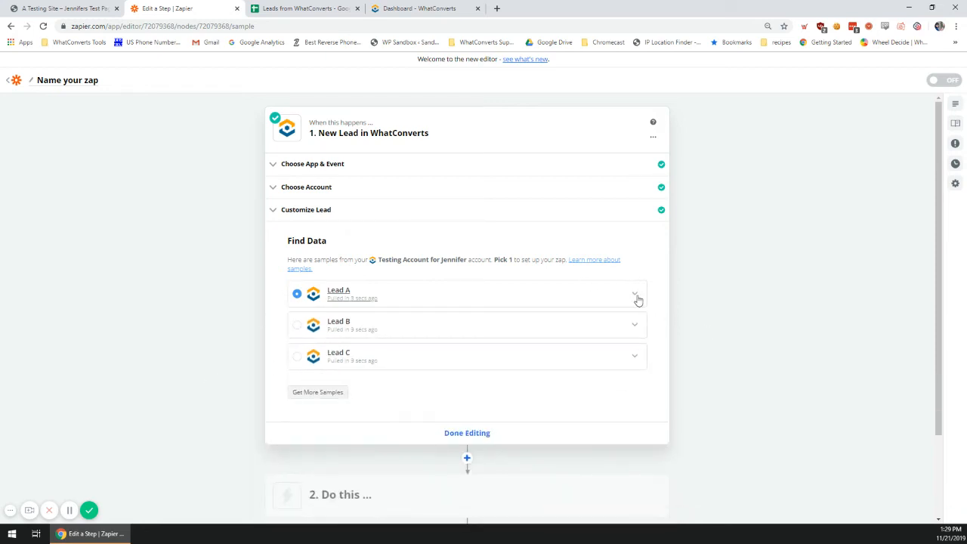
left_click(637, 295)
left_click(633, 296)
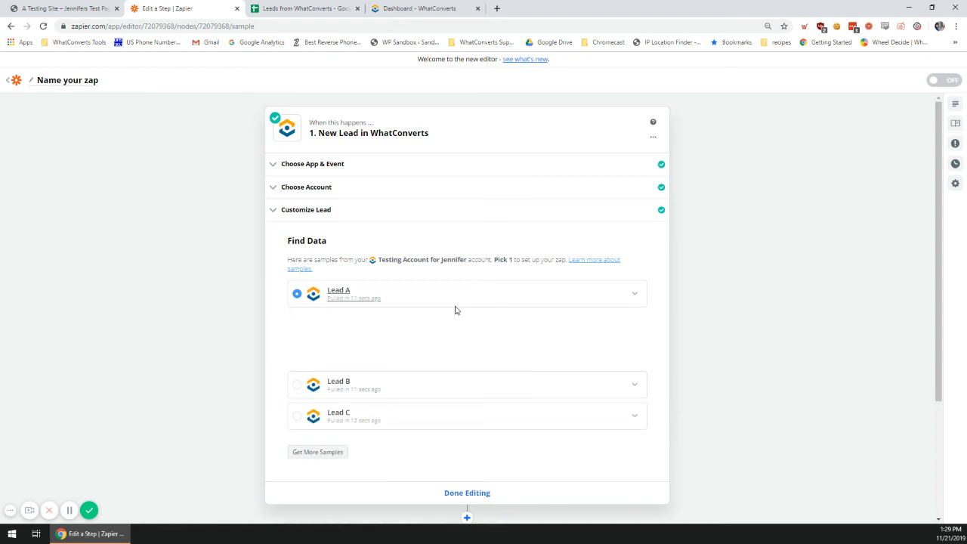
left_click(297, 295)
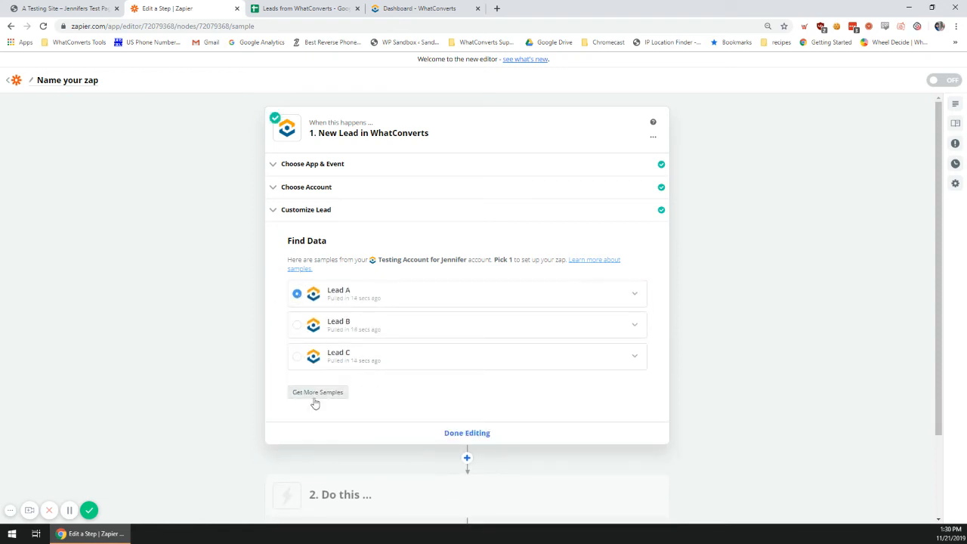
- Finish the trigger and make step 2 a Google Sheets Create Spreadsheet Row action
left_click(442, 435)
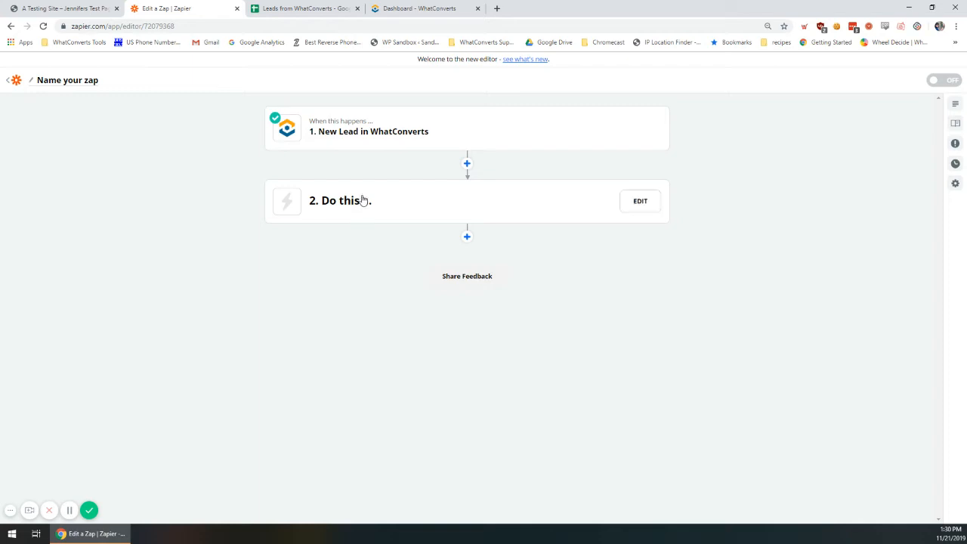
left_click(397, 215)
left_click(335, 341)
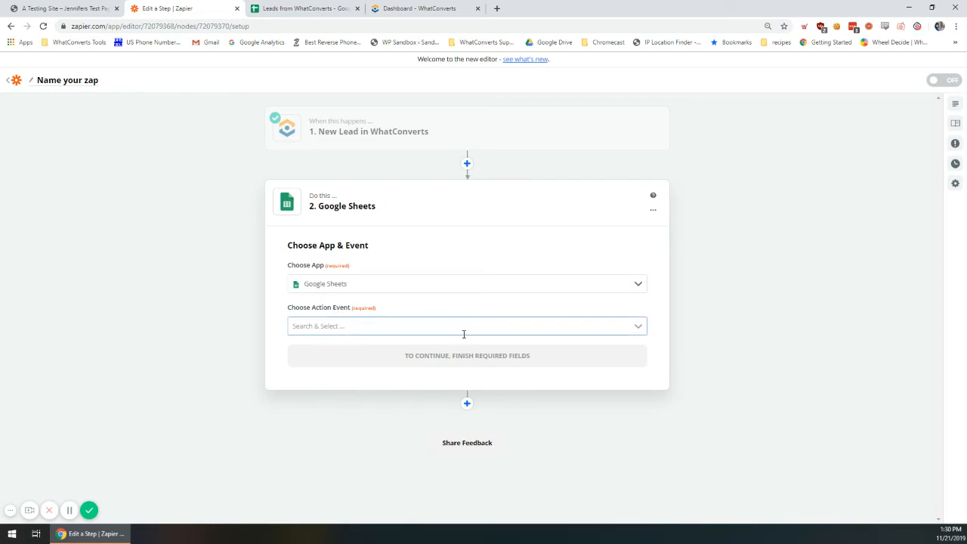
left_click(464, 328)
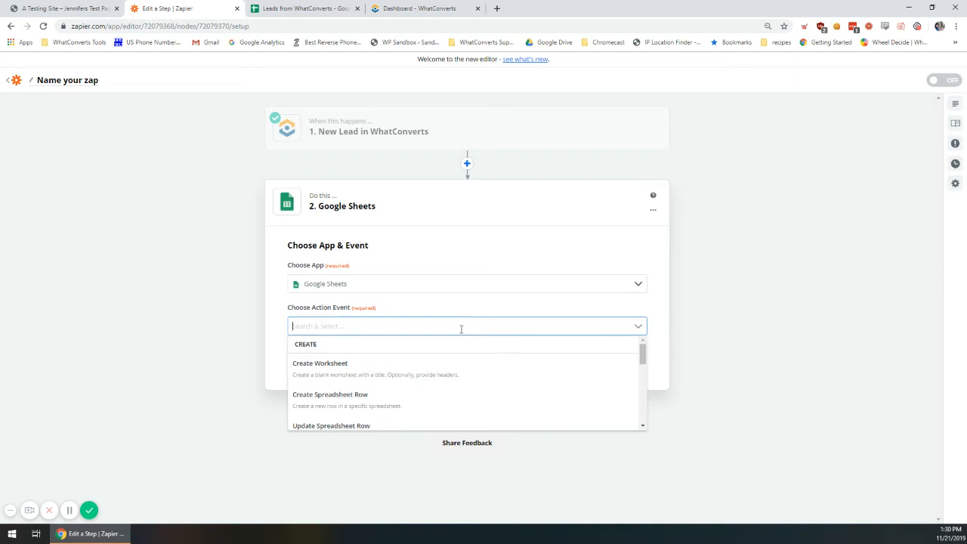
left_click(396, 398)
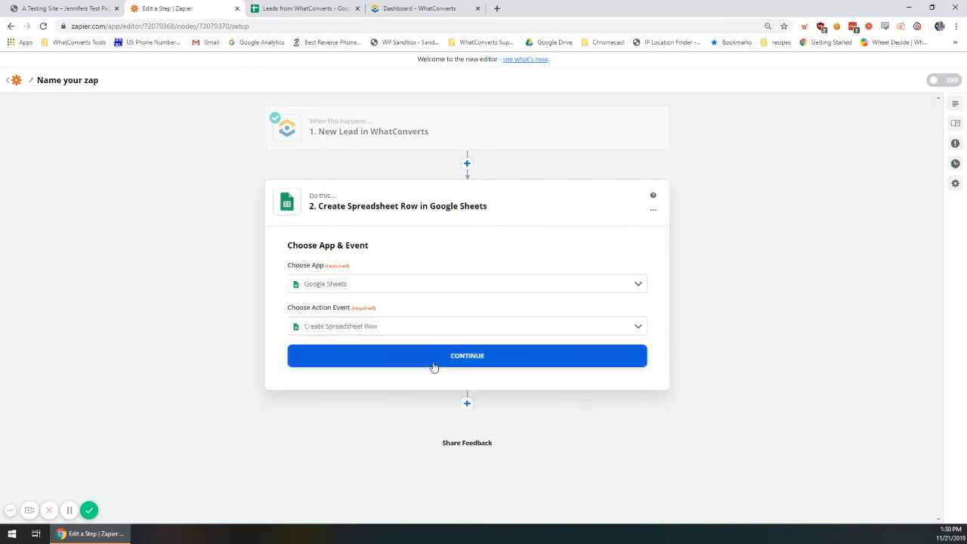
left_click(434, 366)
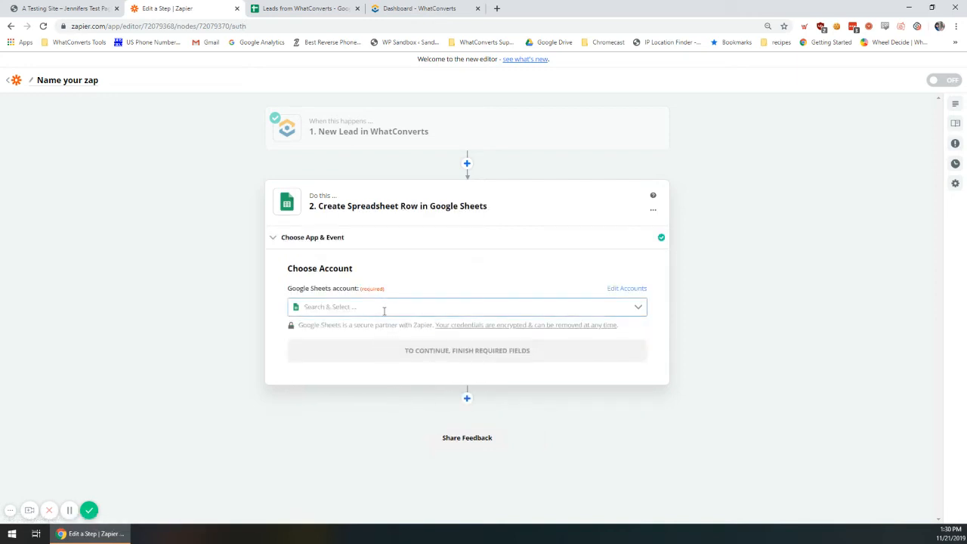
- Select the connected Google Sheets account and continue to the row settings
left_click(534, 307)
type("he")
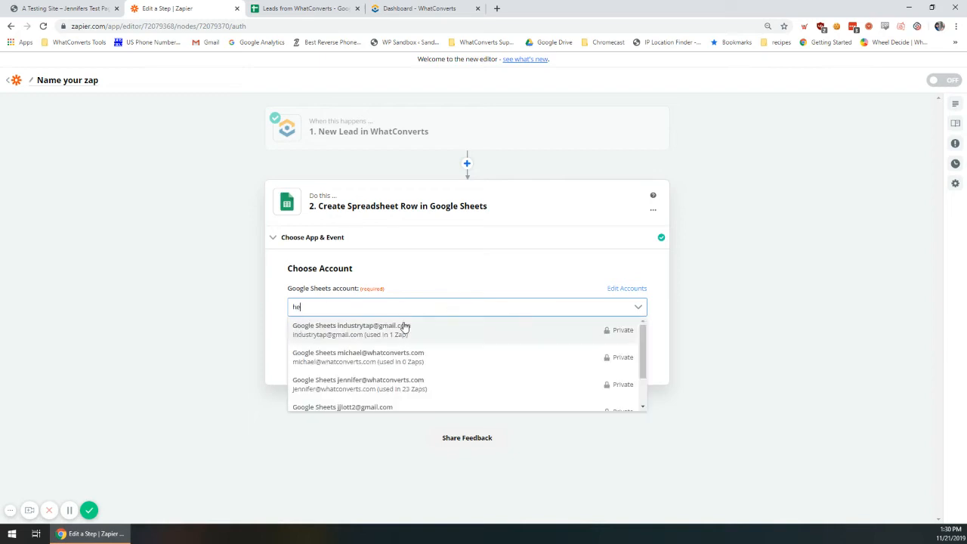
key("BackSpace")
key("BackSpace")
type("je")
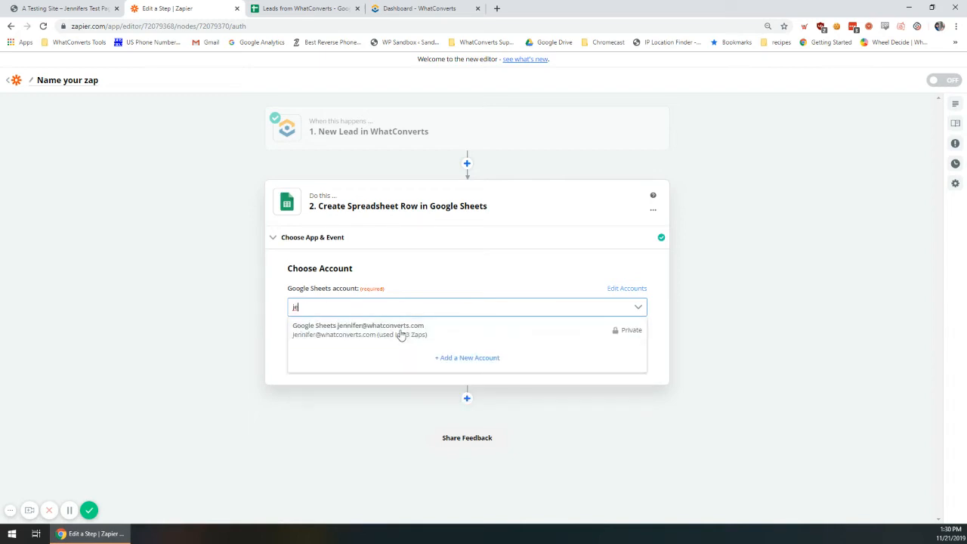
left_click(392, 333)
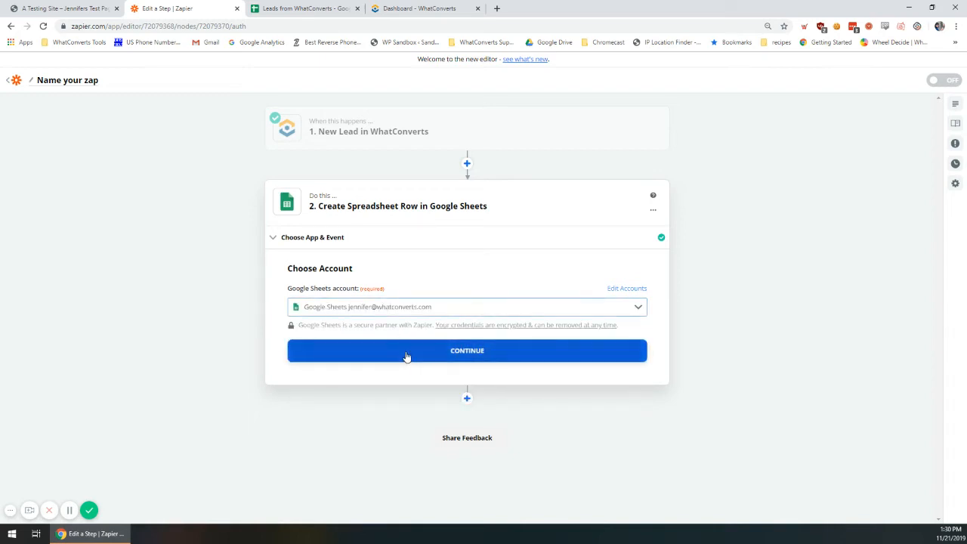
left_click(406, 353)
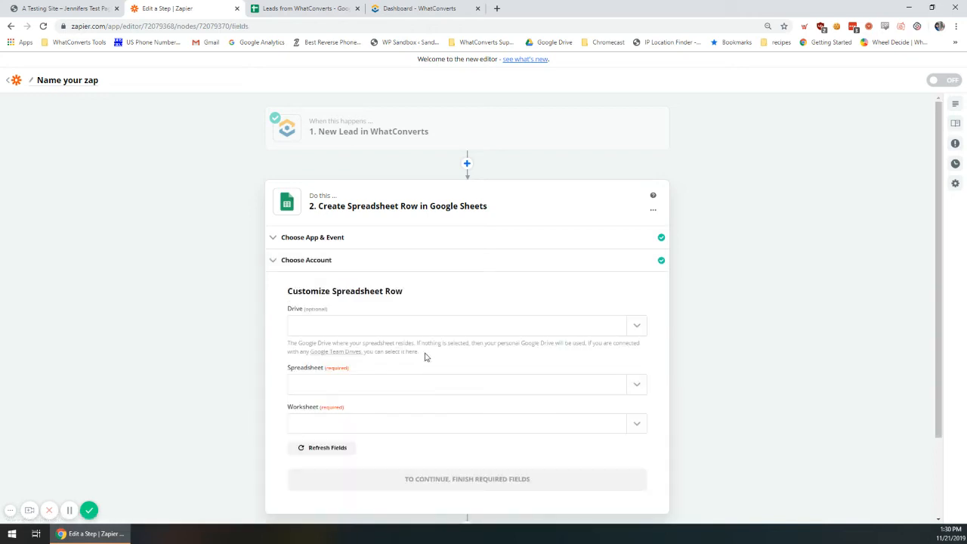
- Point the row step at Sheet1 of the 'Leads from WhatConverts' spreadsheet to load its columns
scroll(421, 352, "down", 1)
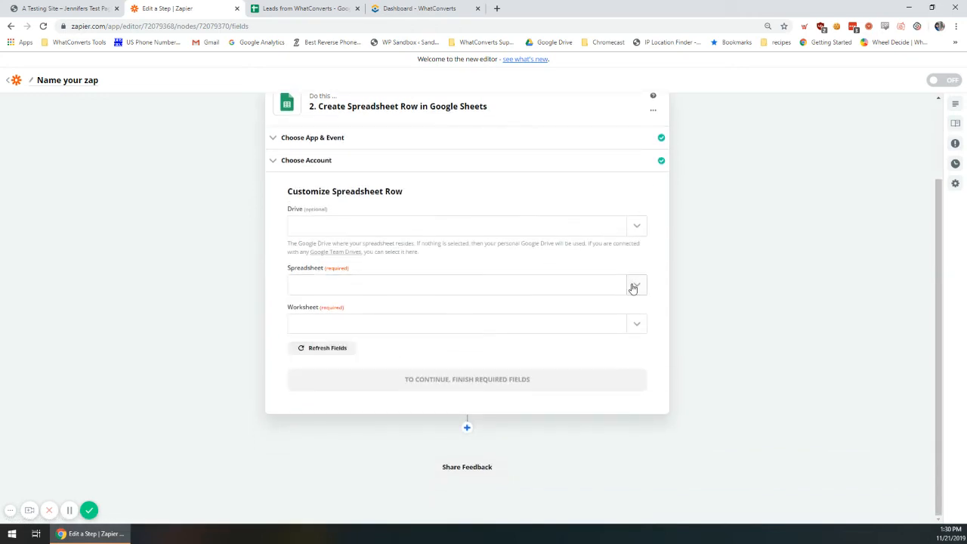
left_click(633, 288)
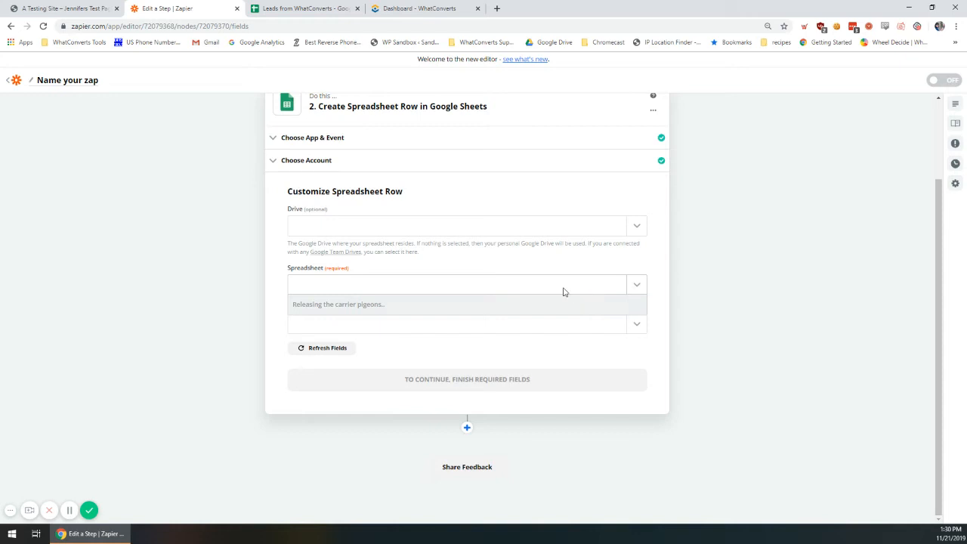
left_click(526, 321)
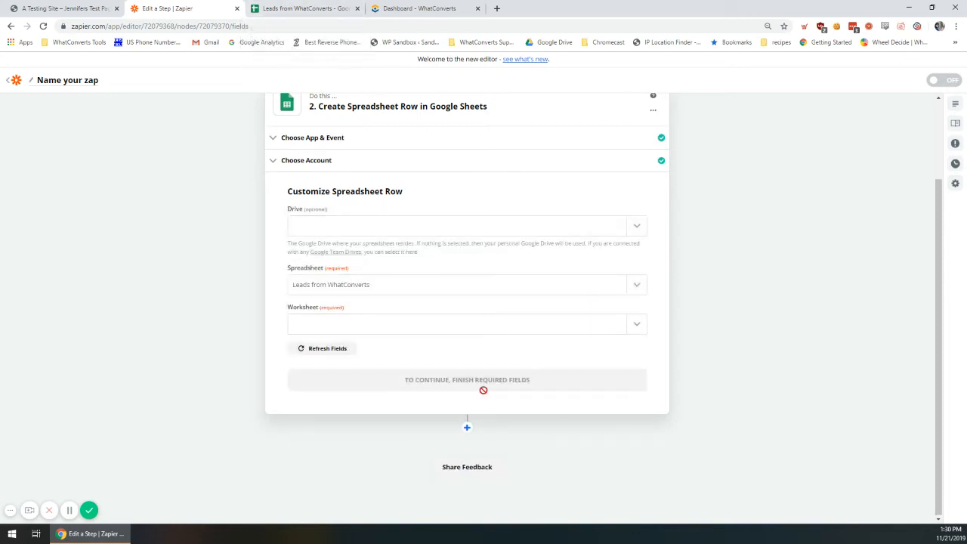
left_click(317, 8)
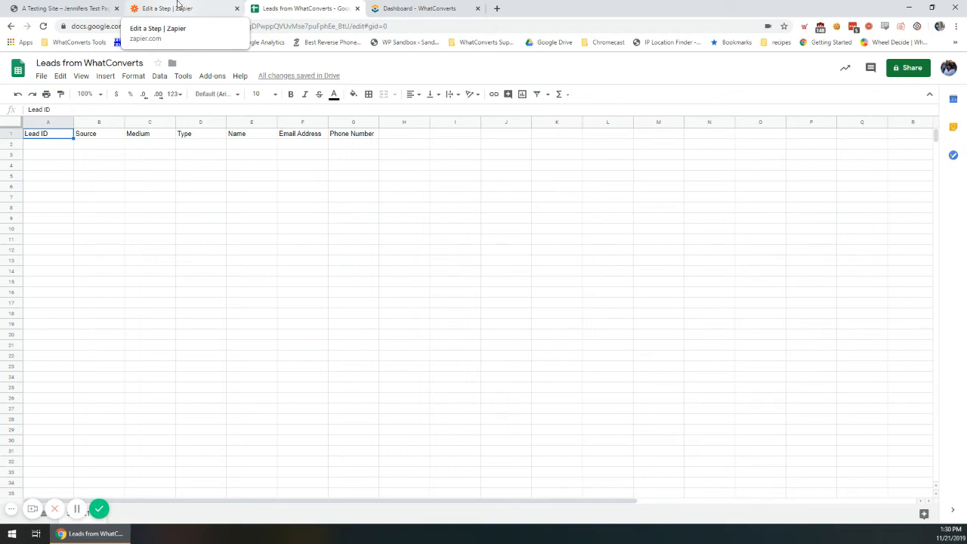
left_click(177, 8)
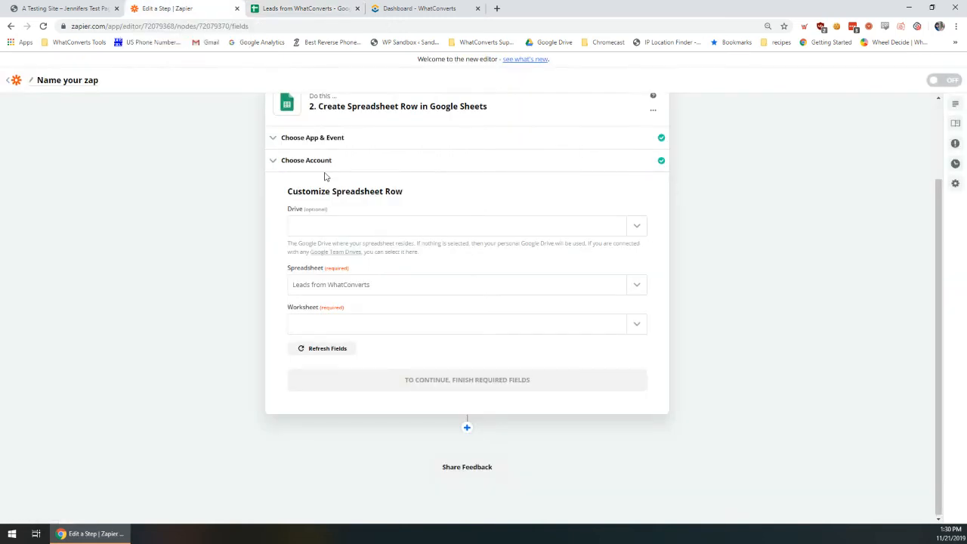
left_click(640, 331)
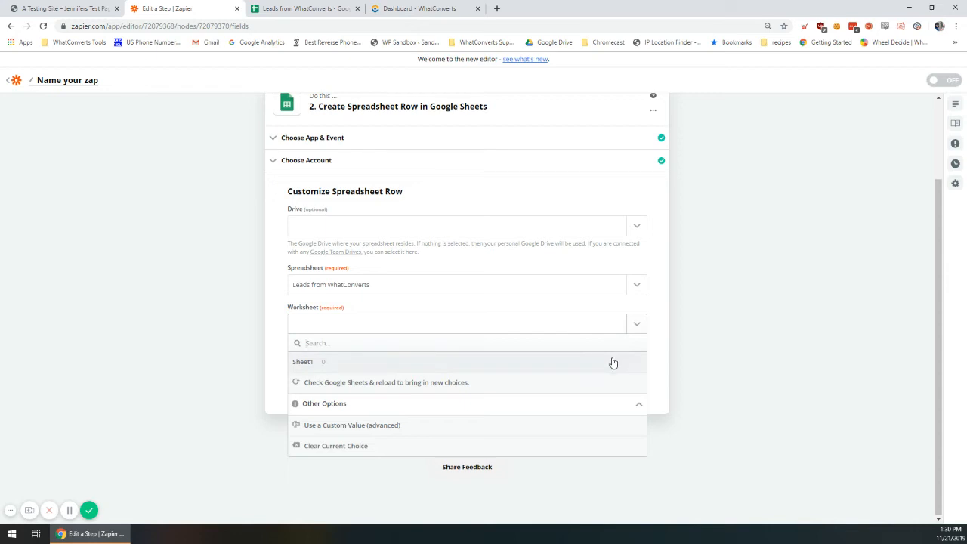
left_click(612, 362)
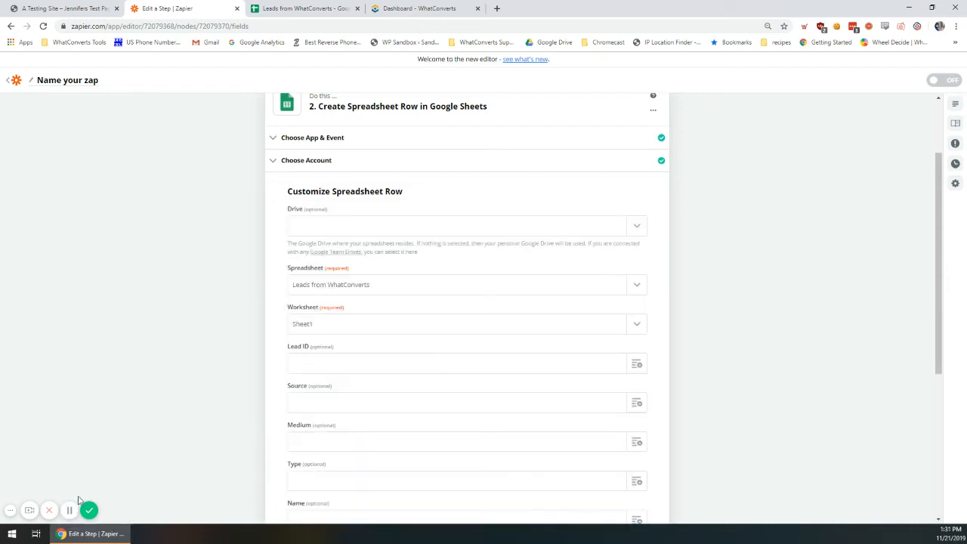
scroll(244, 322, "down", 3)
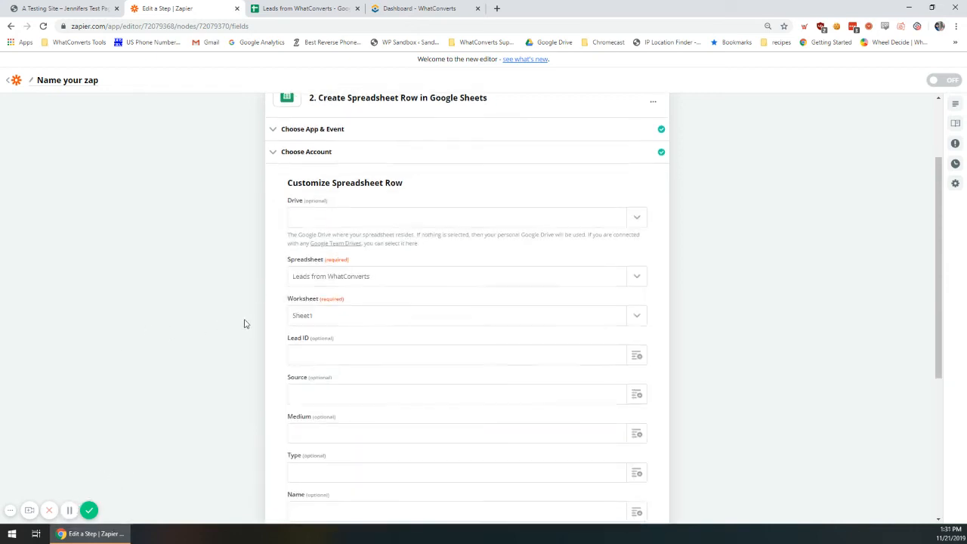
left_click(282, 9)
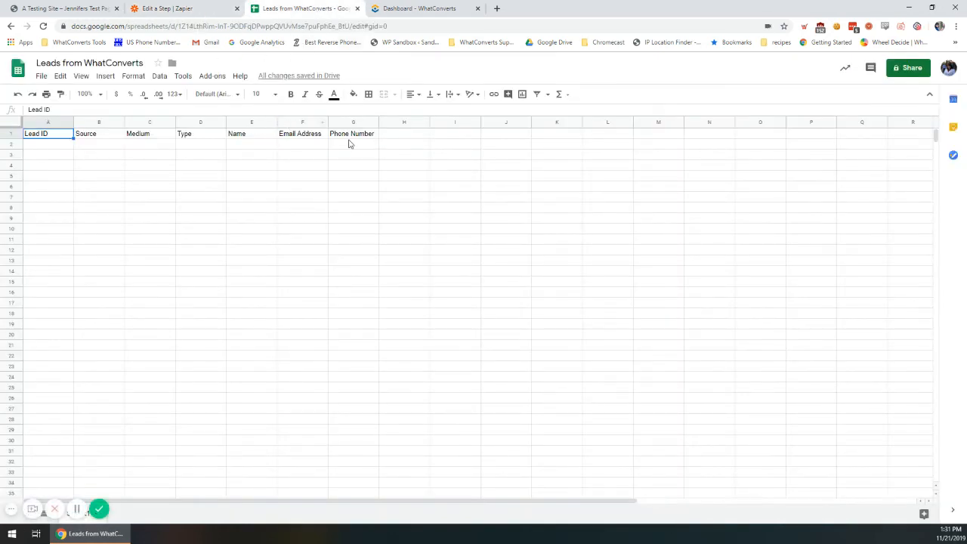
left_click(157, 8)
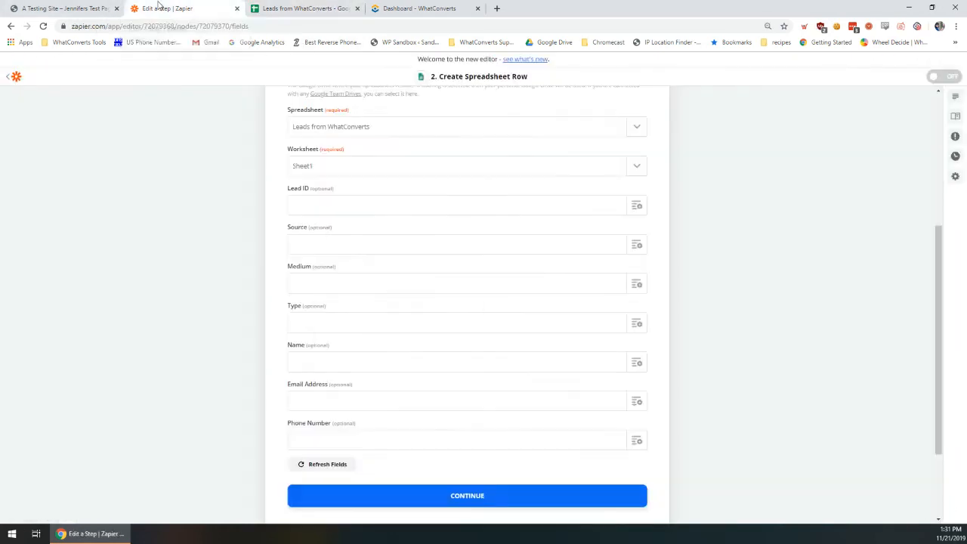
left_click(288, 9)
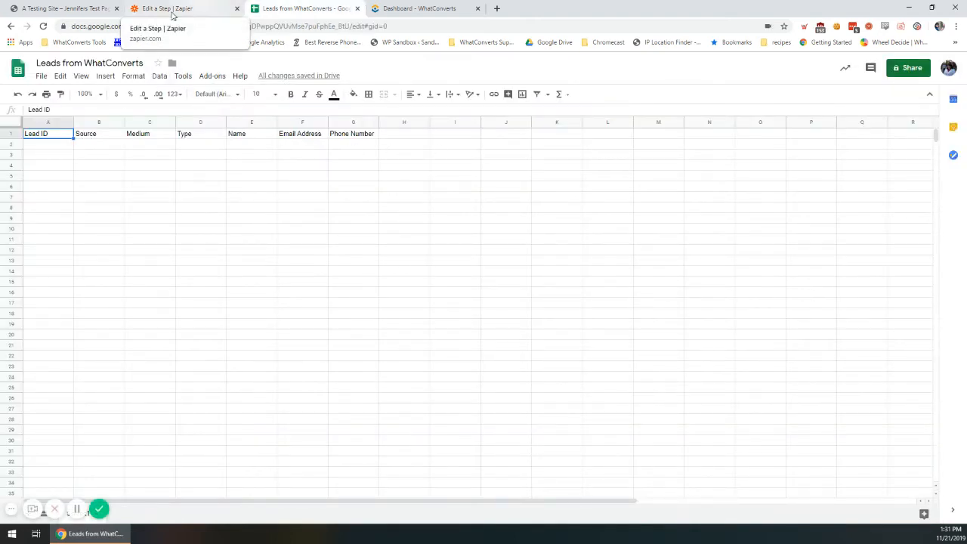
left_click(198, 9)
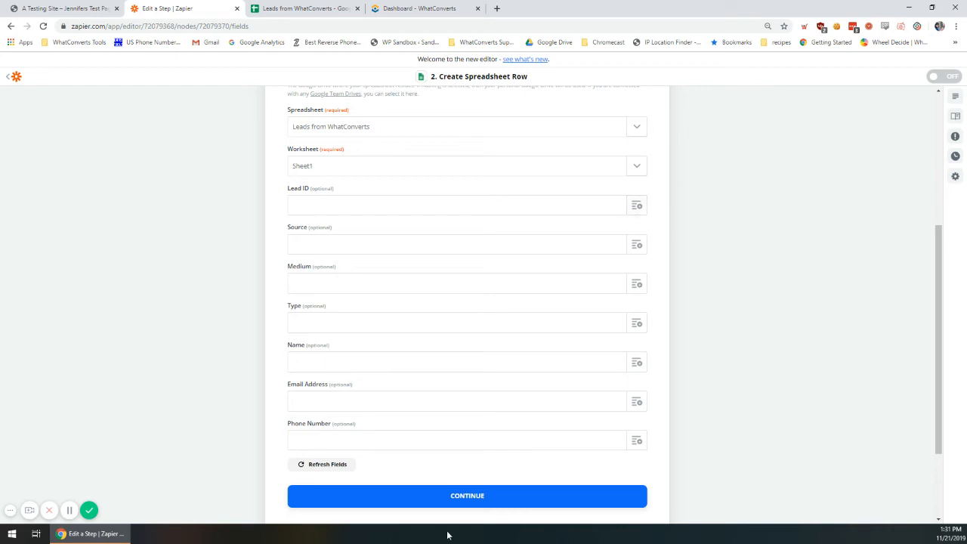
- Map the Lead ID and Source columns to the new lead's Lead ID and Source values
scroll(376, 385, "up", 2)
scroll(382, 415, "down", 4)
scroll(510, 320, "up", 1)
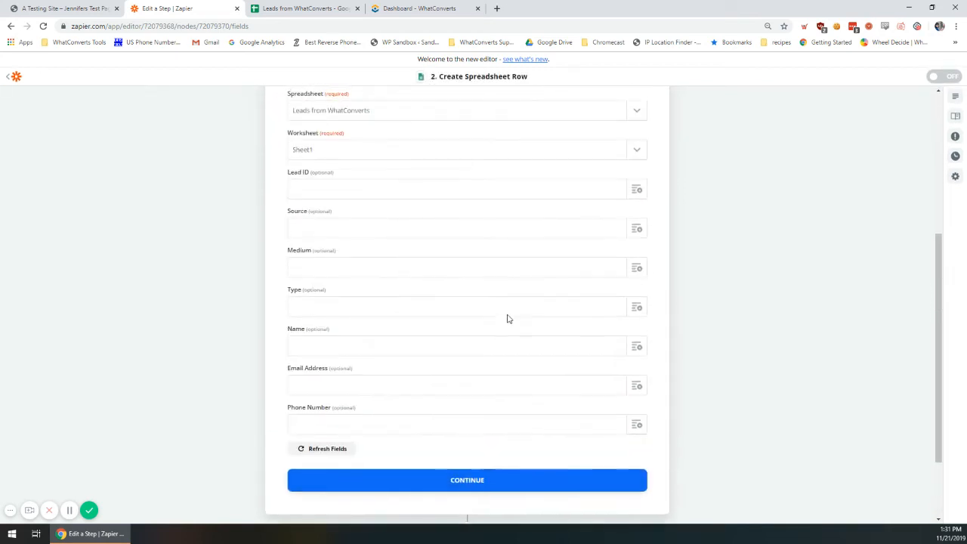
left_click(637, 190)
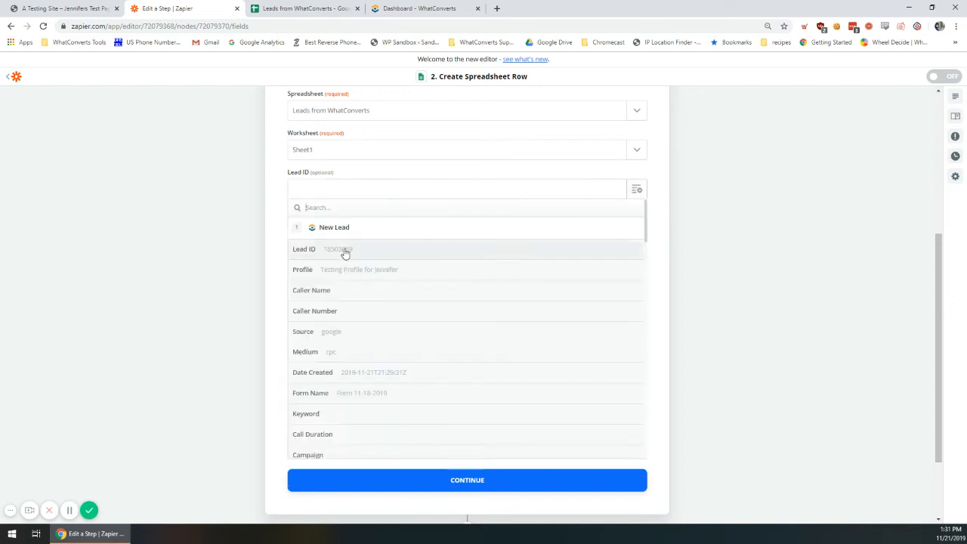
left_click(318, 250)
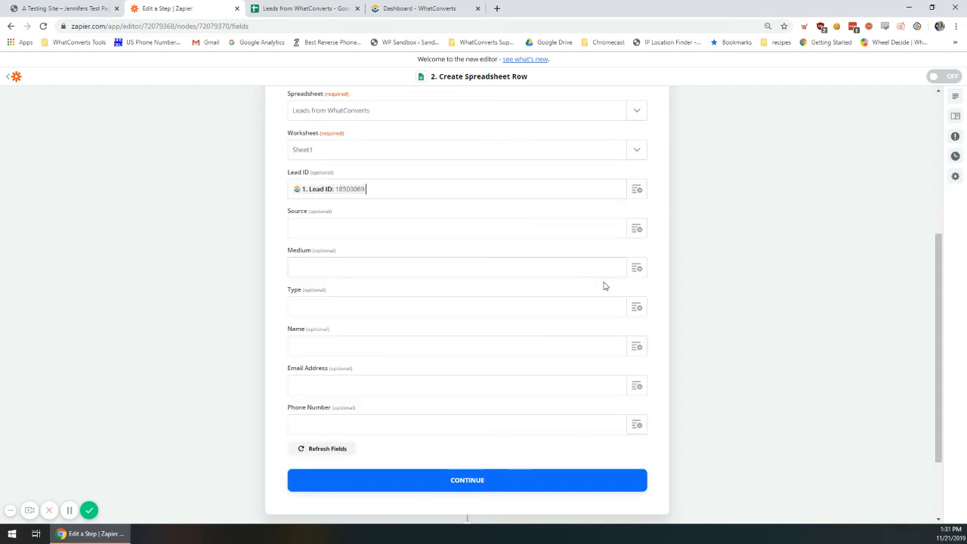
left_click(637, 229)
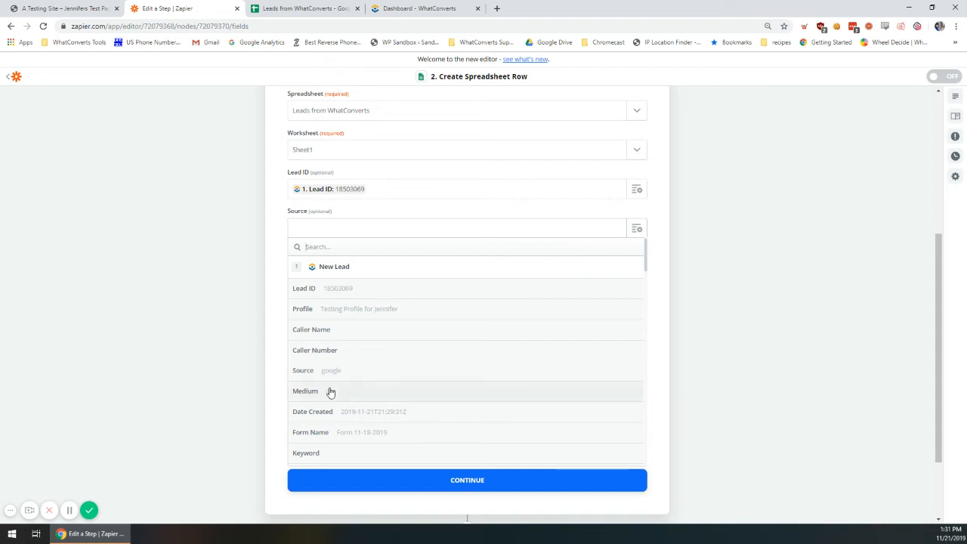
scroll(372, 408, "down", 1)
scroll(368, 359, "up", 2)
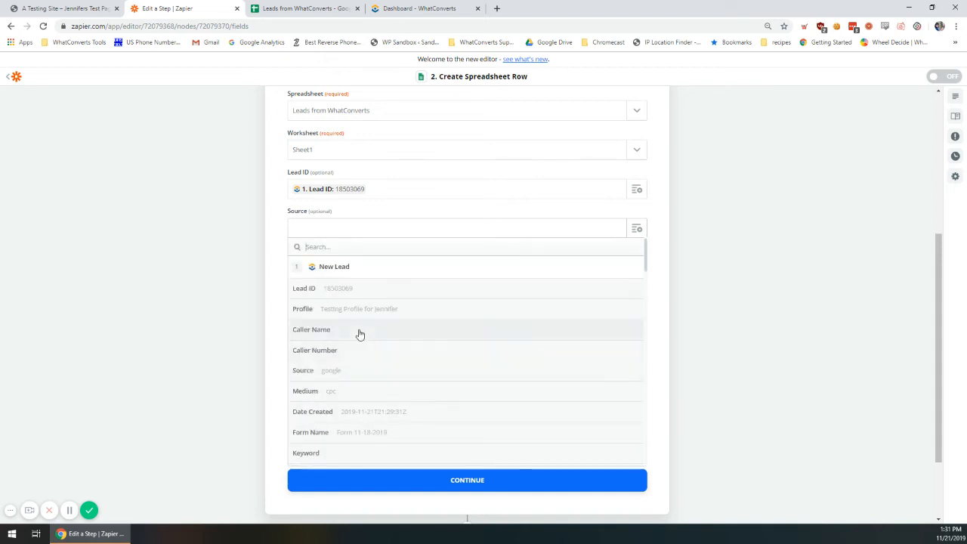
scroll(358, 332, "down", 3)
scroll(357, 317, "down", 2)
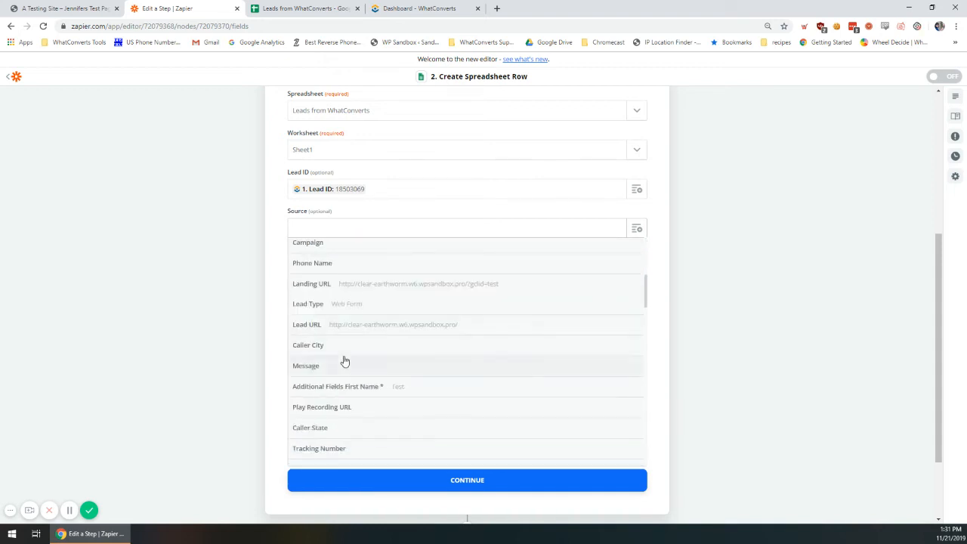
scroll(341, 360, "up", 2)
scroll(361, 340, "up", 2)
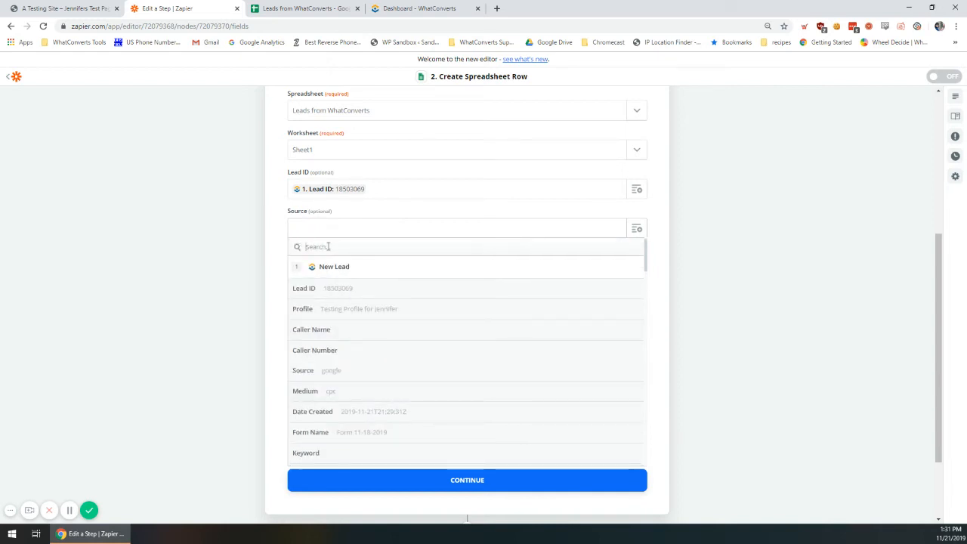
type("source")
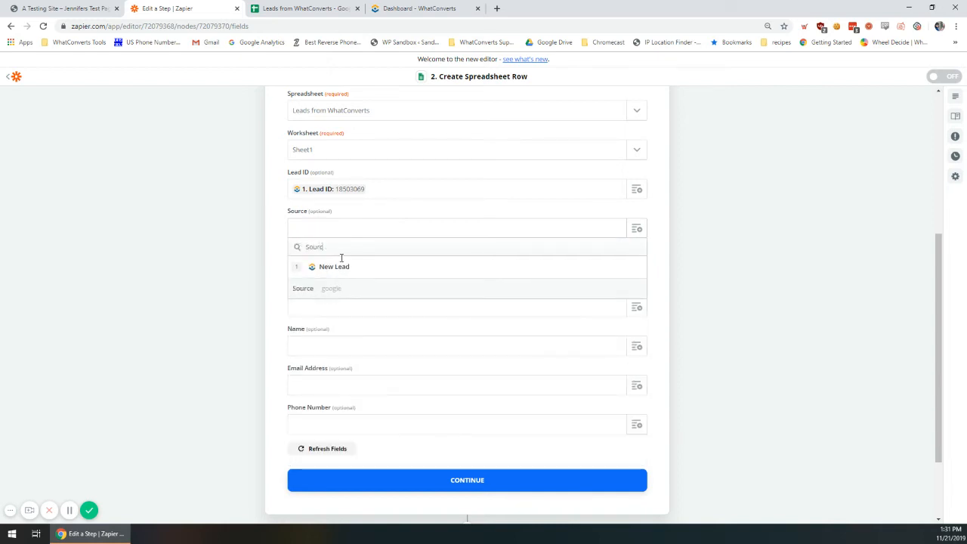
left_click(357, 287)
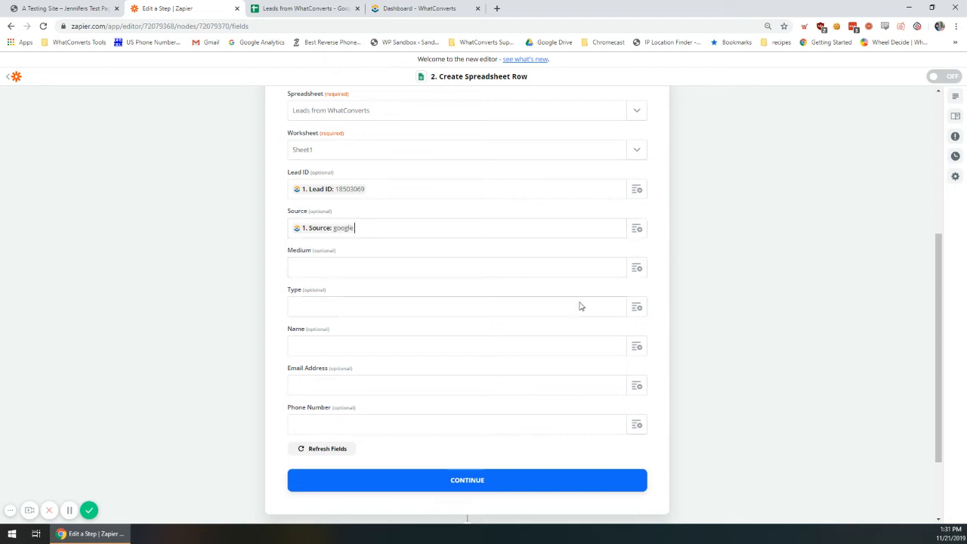
- Map the Medium and Type columns to the lead's Medium and Lead Type values
left_click(637, 268)
type("med")
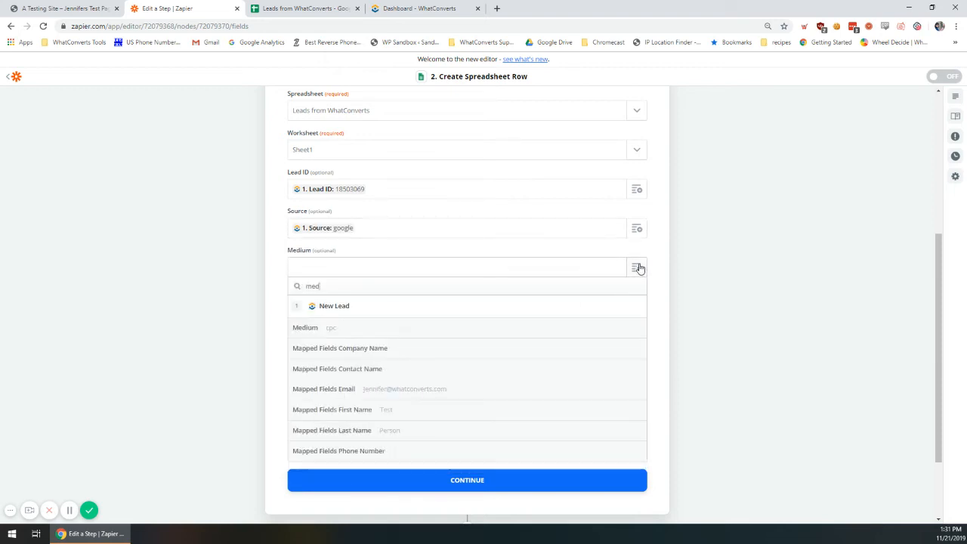
left_click(413, 328)
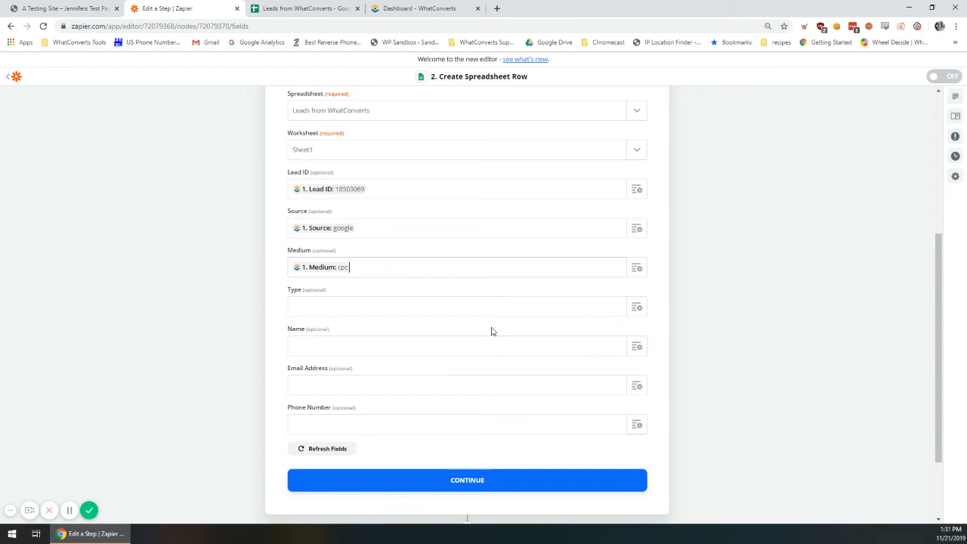
left_click(636, 307)
type("typ")
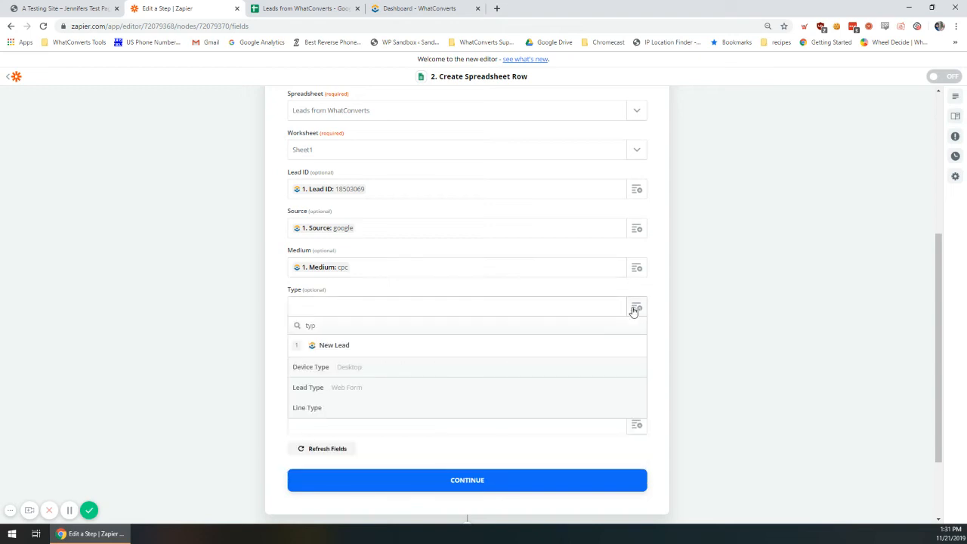
left_click(356, 394)
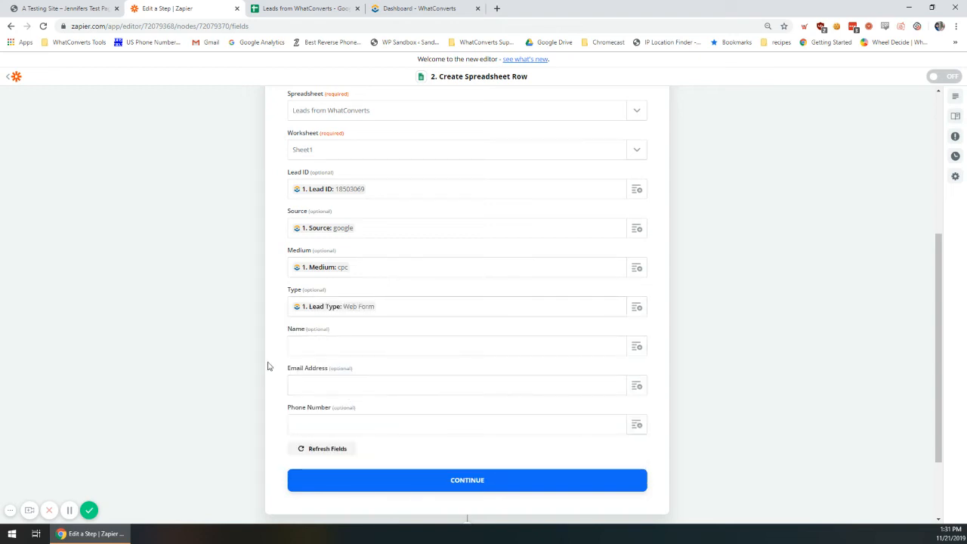
scroll(231, 365, "down", 2)
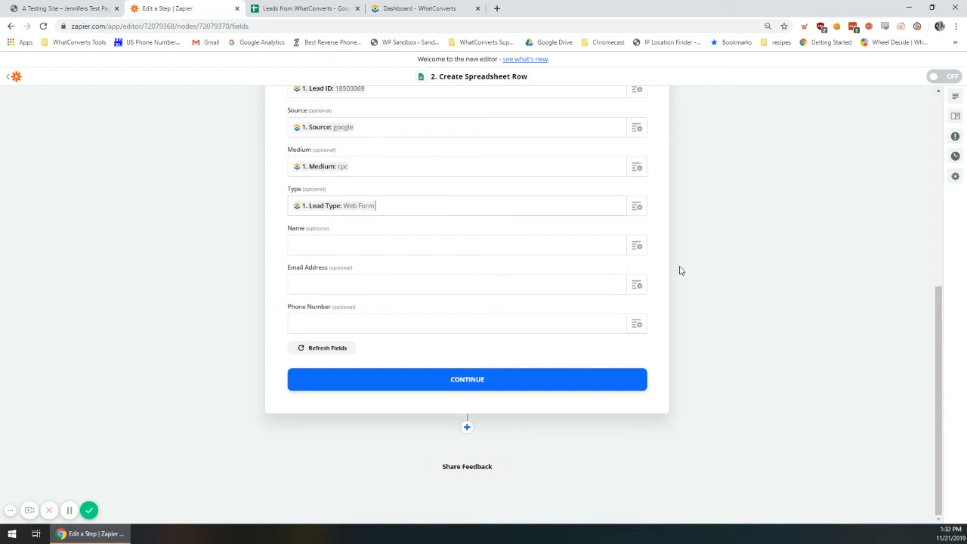
- Fill the Name field with the lead's mapped first name followed by last name
left_click(636, 247)
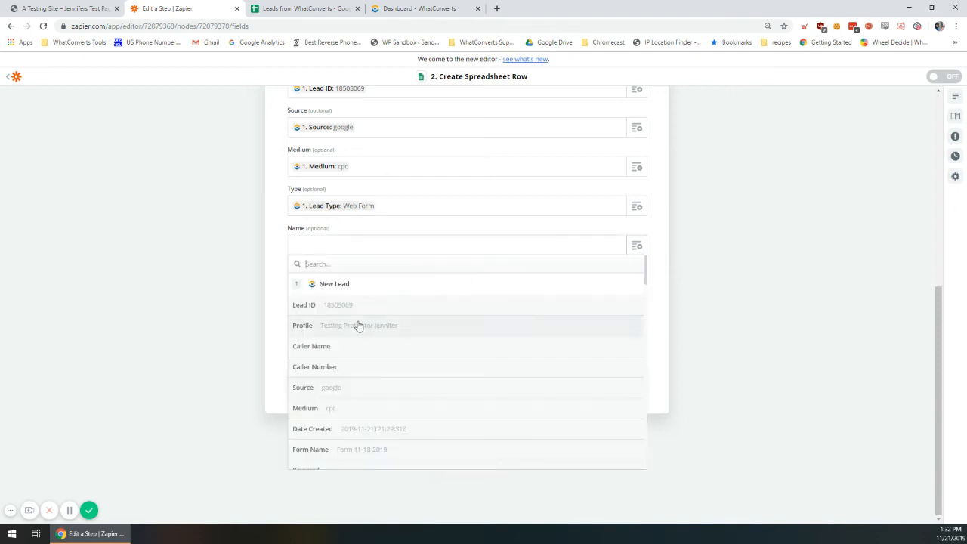
type("Mapped")
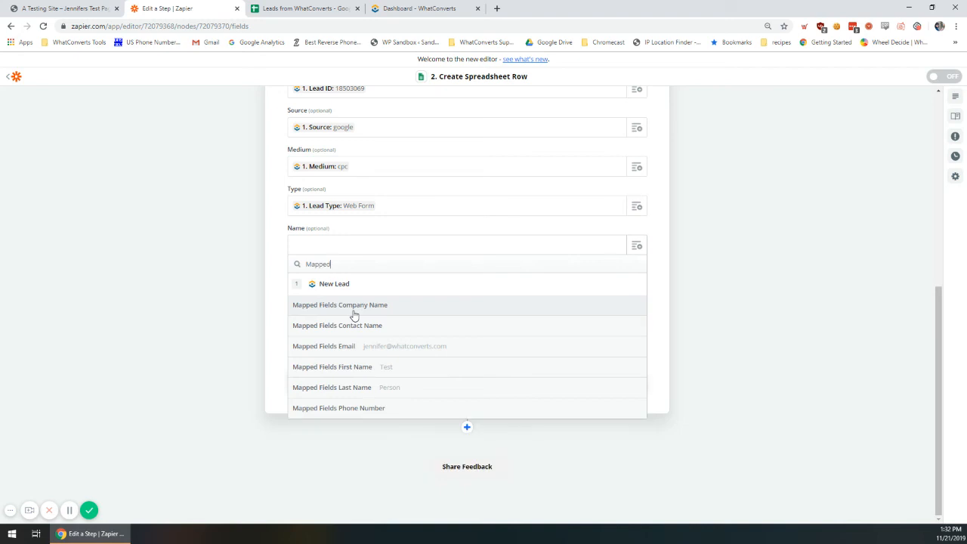
left_click(435, 369)
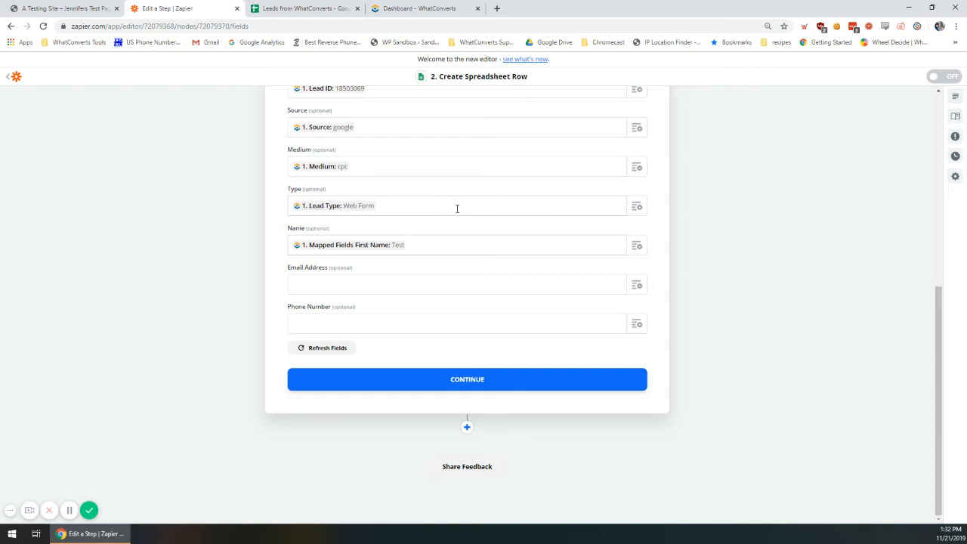
left_click(637, 246)
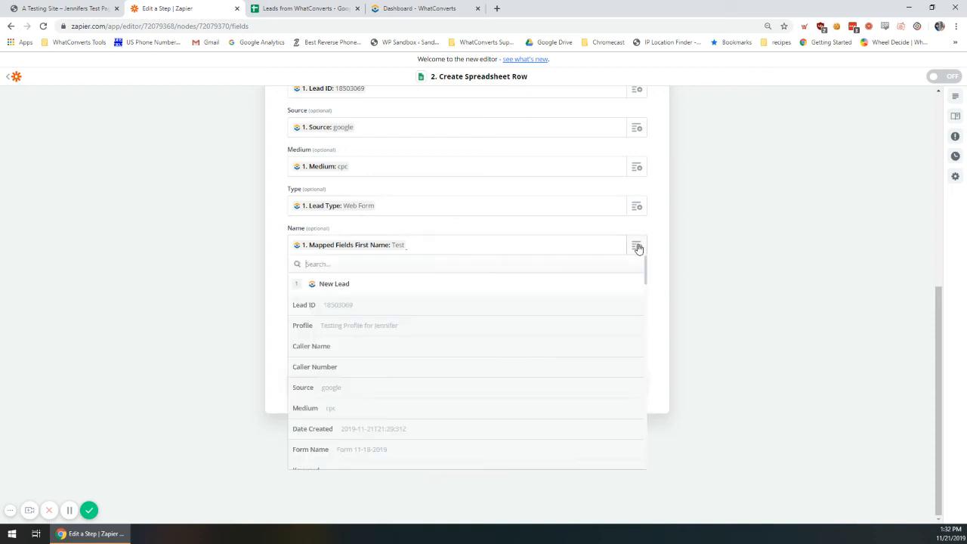
type("last")
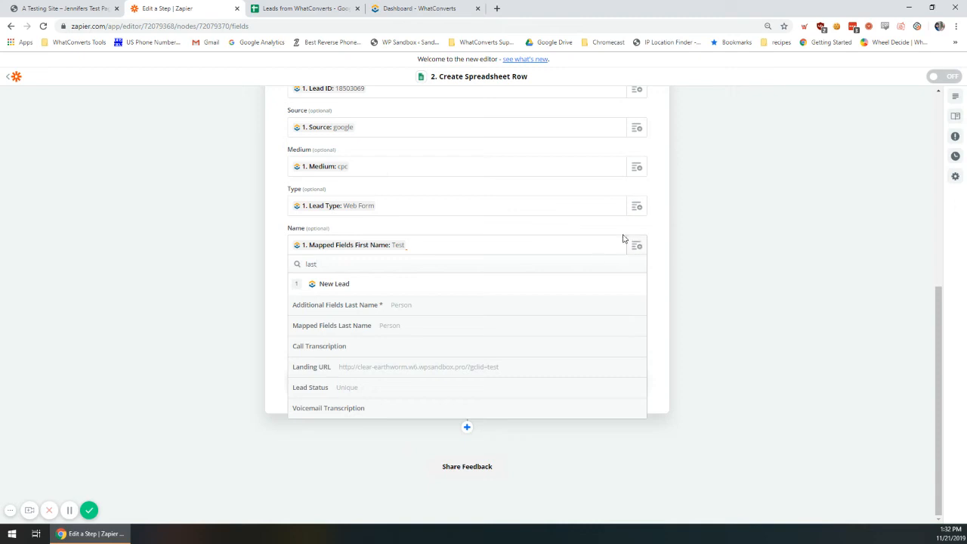
left_click(390, 325)
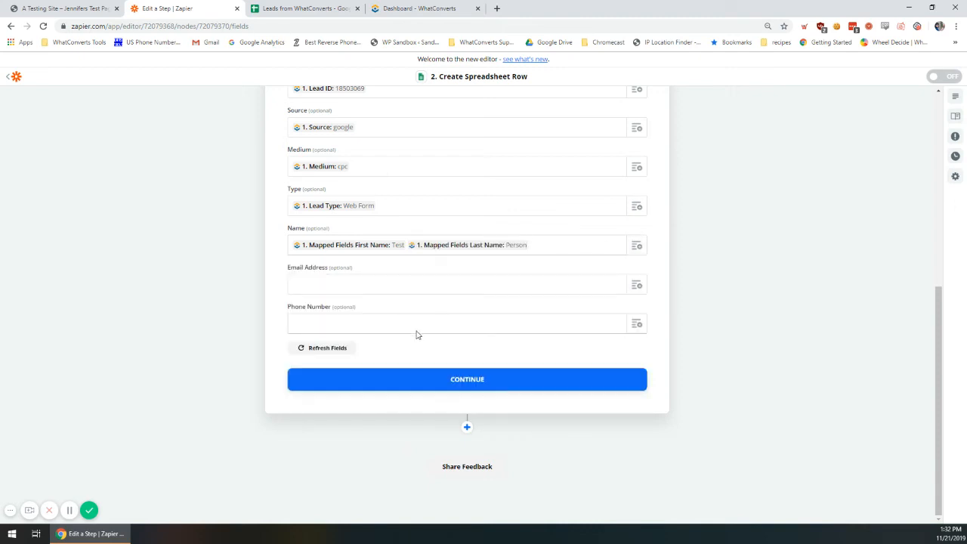
- Map the lead's email into Email Address and its mapped phone number into Phone Number, then continue
left_click(638, 286)
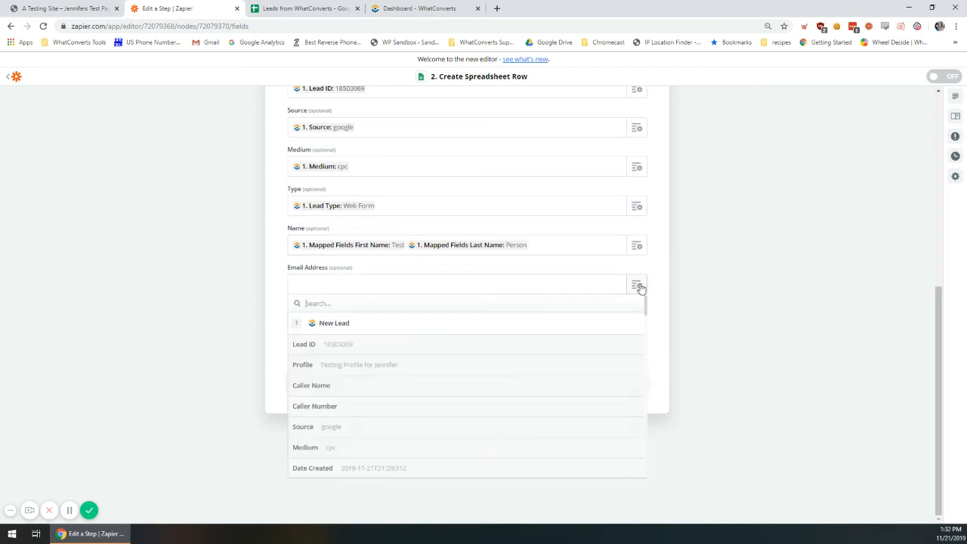
type("email")
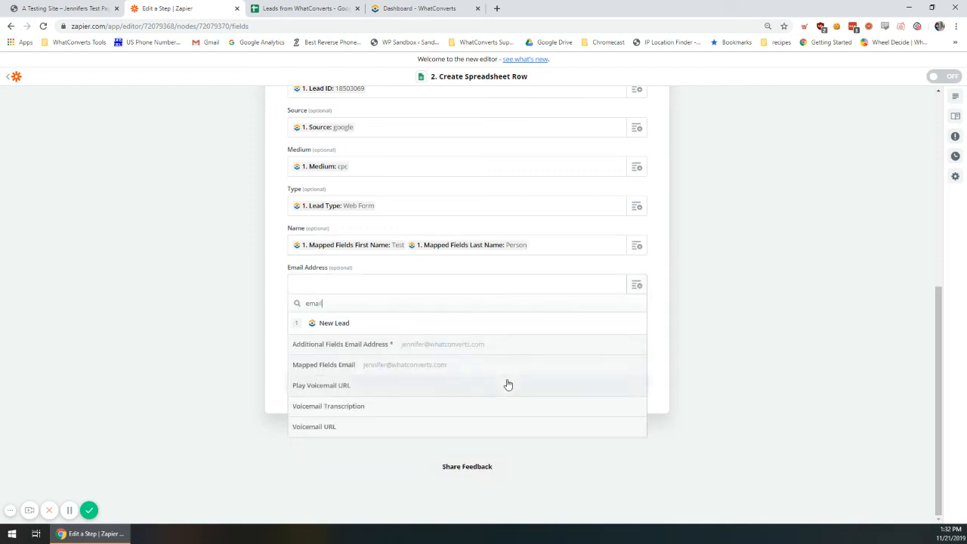
left_click(501, 372)
left_click(637, 325)
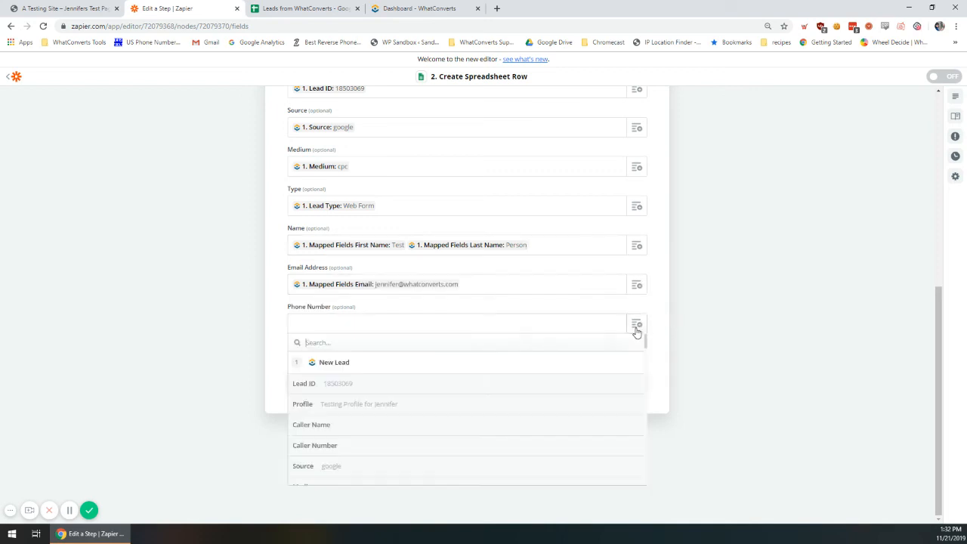
type("mapped")
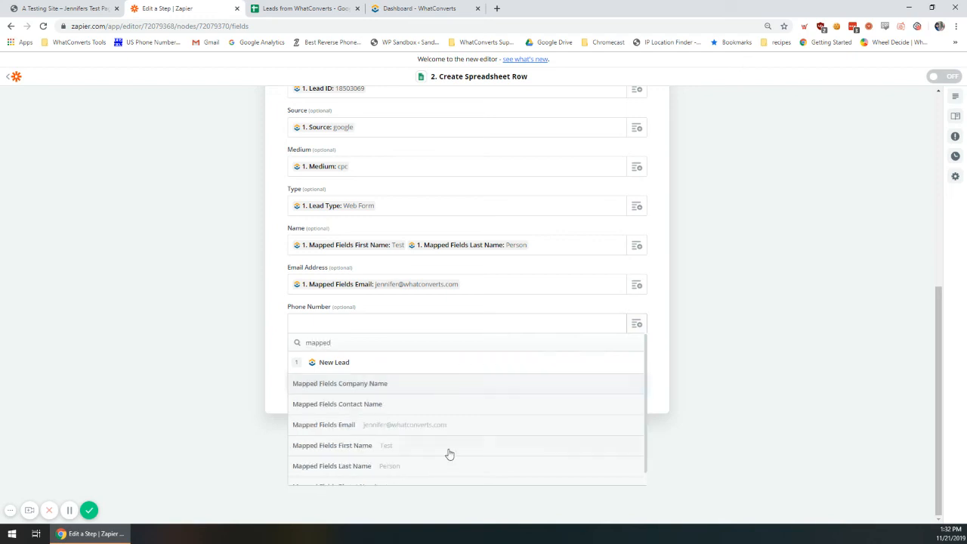
scroll(449, 453, "down", 2)
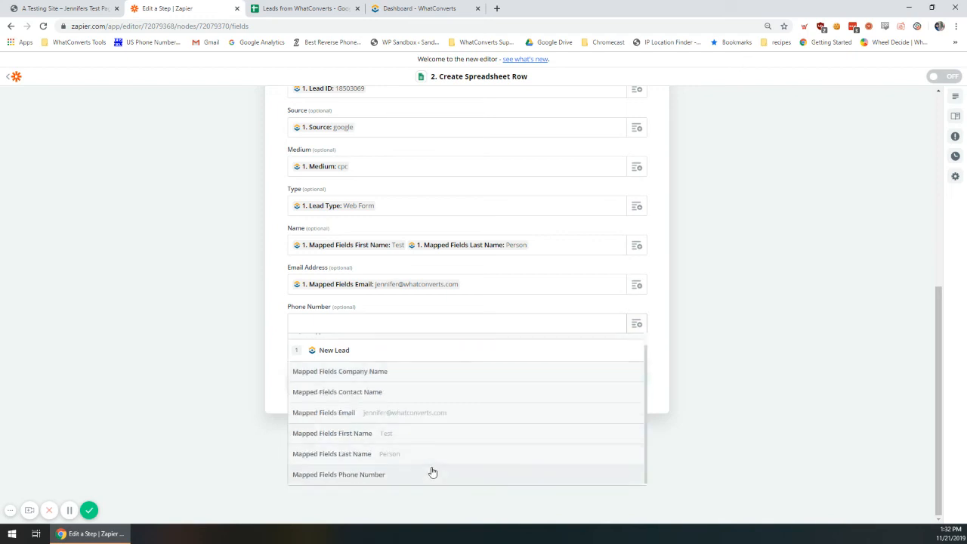
left_click(432, 473)
left_click(384, 379)
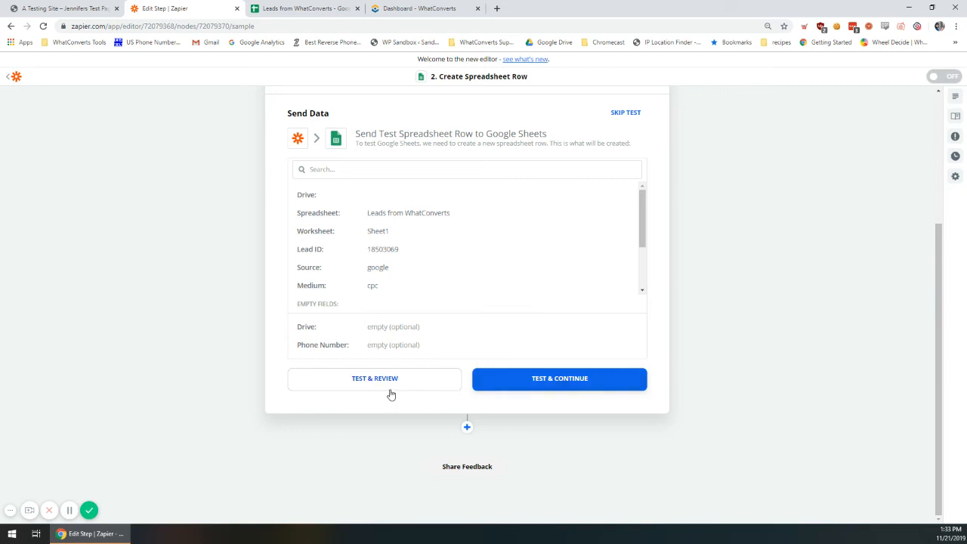
- Run TEST & CONTINUE to create a test lead row in Sheet1
left_click(499, 380)
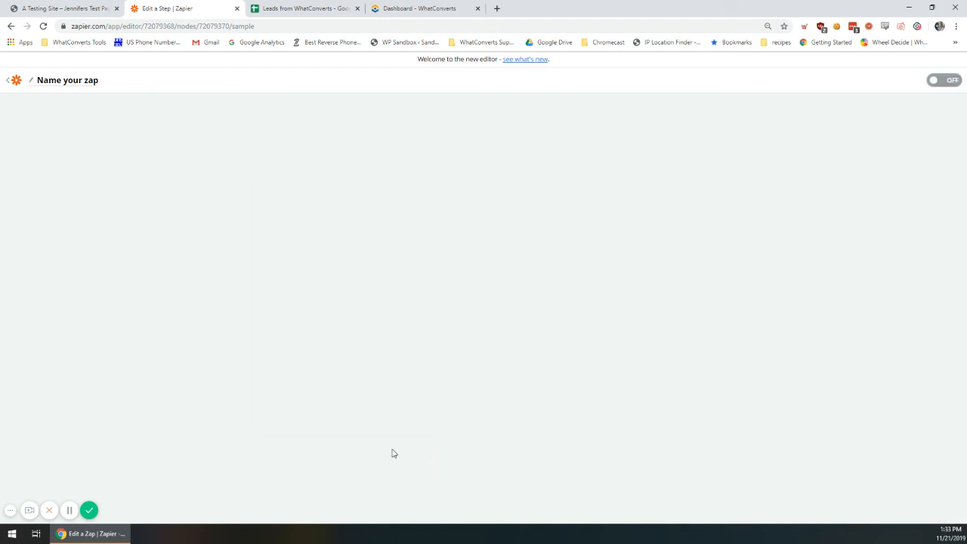
- Name the zap 'Google Sheets Test' plus the creator's name, turn it on, and return to the spreadsheet
left_click(53, 81)
type("Goo")
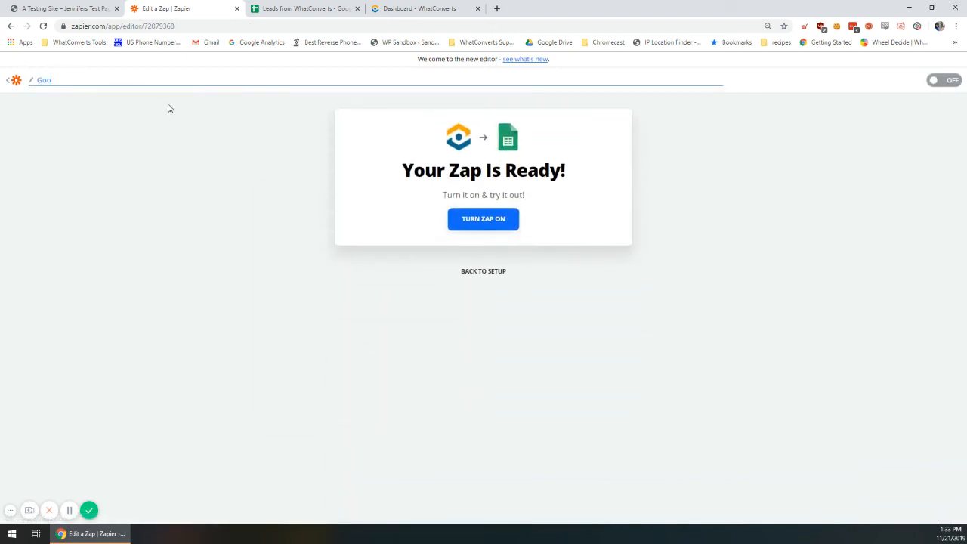
type("gle Sheets Test - Jenn")
left_click(937, 80)
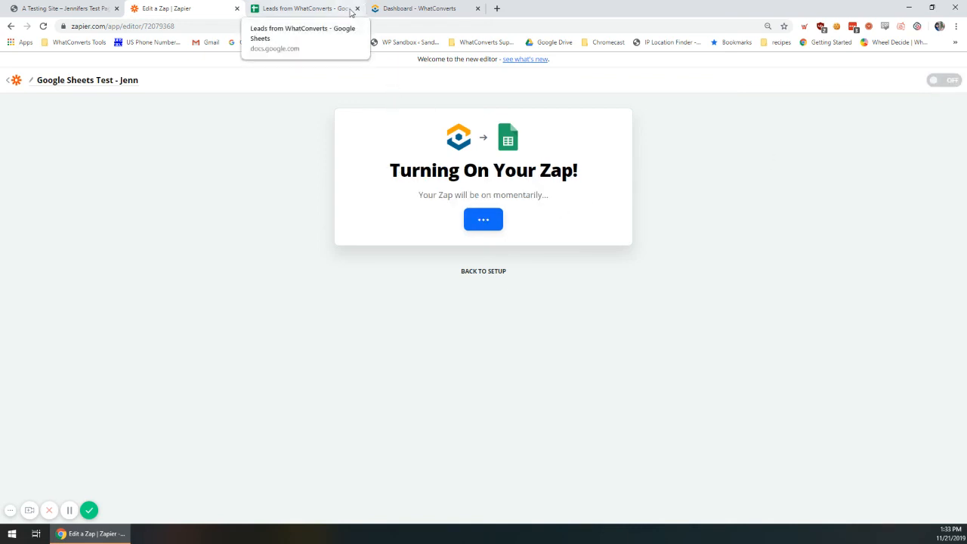
left_click(325, 8)
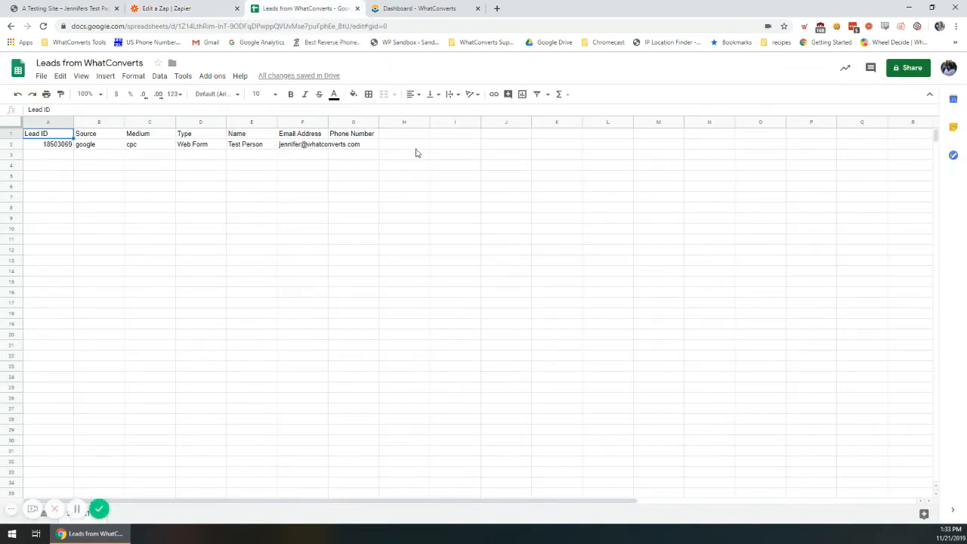
- Check the test lead in A2 and the empty row 3, then close the WhatConverts dashboard tab
left_click(40, 146)
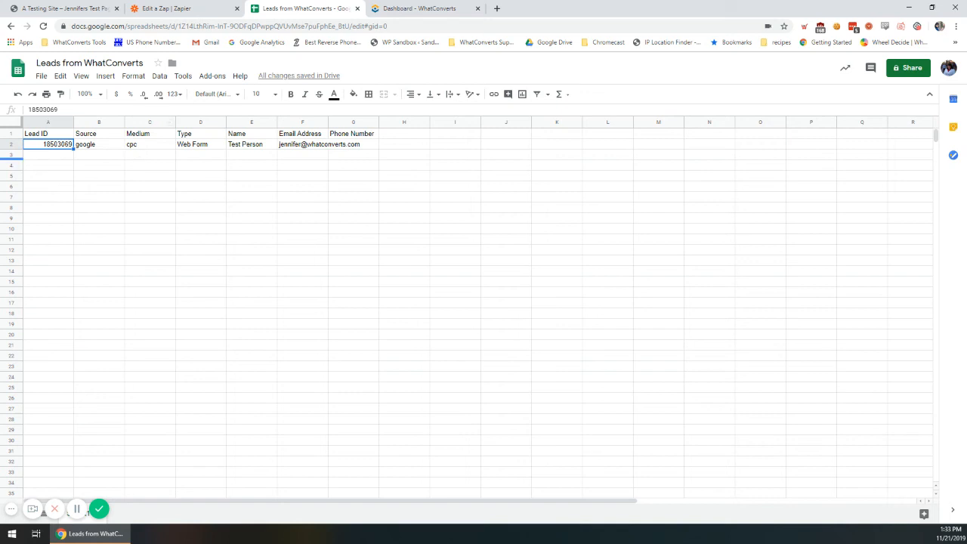
left_click(64, 157)
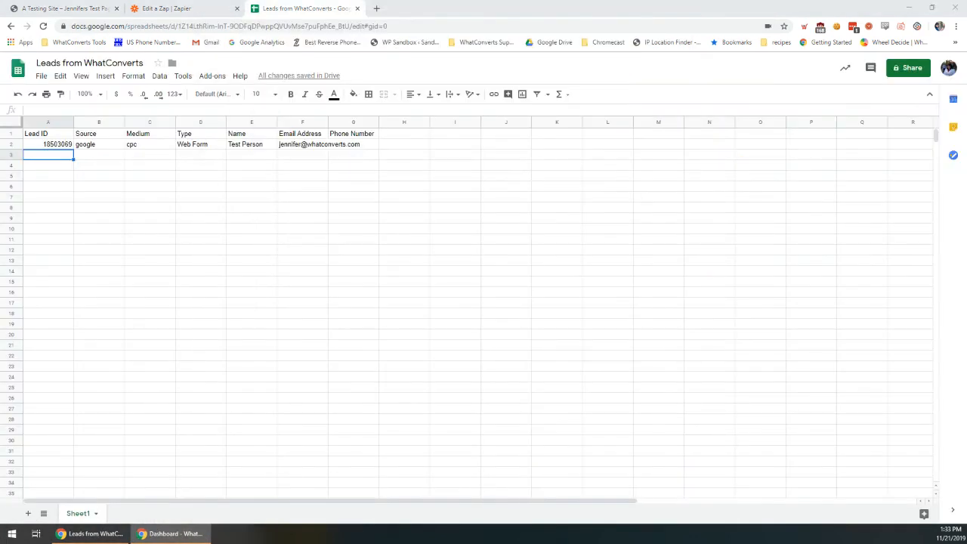
left_click(477, 8)
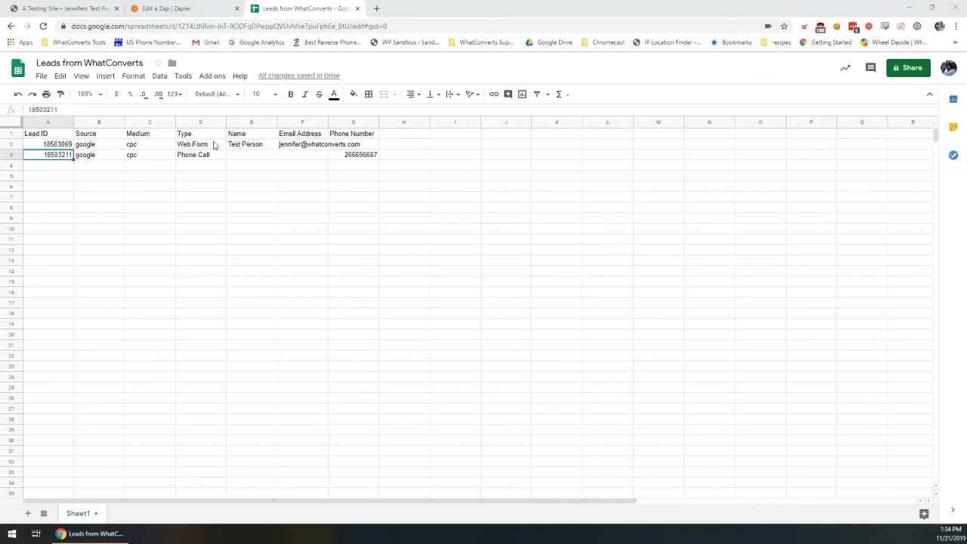
- Review the new lead in row 3: its ID, source, Phone Call type and phone number
left_click(63, 210)
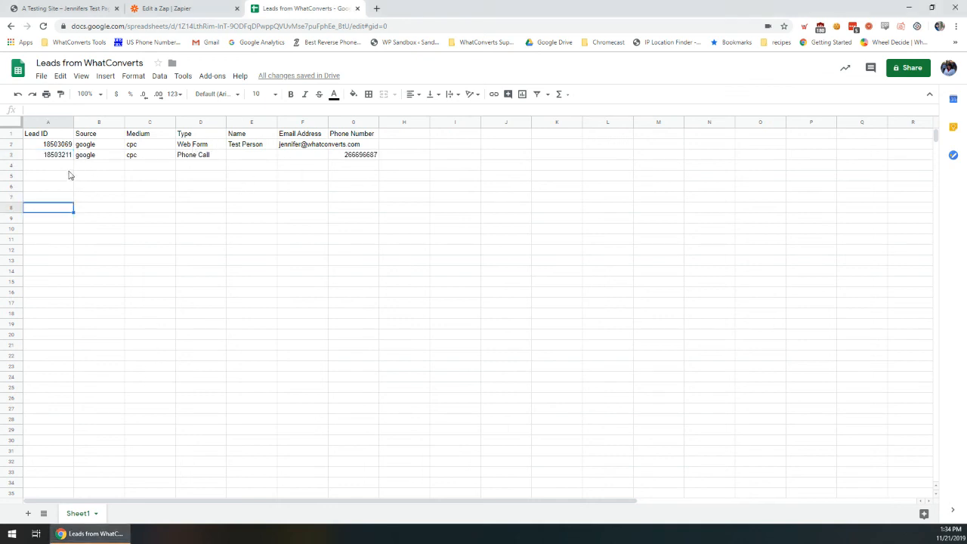
left_click(68, 156)
left_click(96, 156)
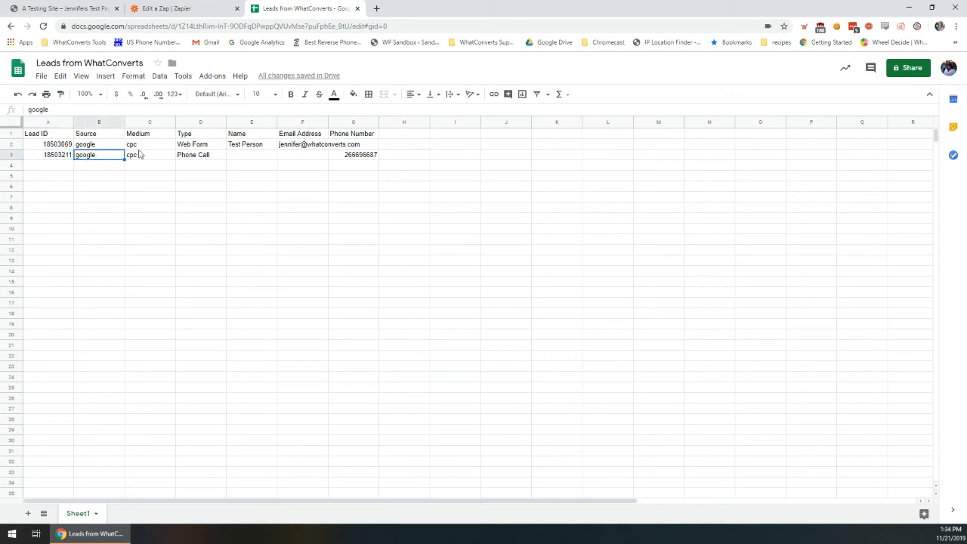
left_click(215, 154)
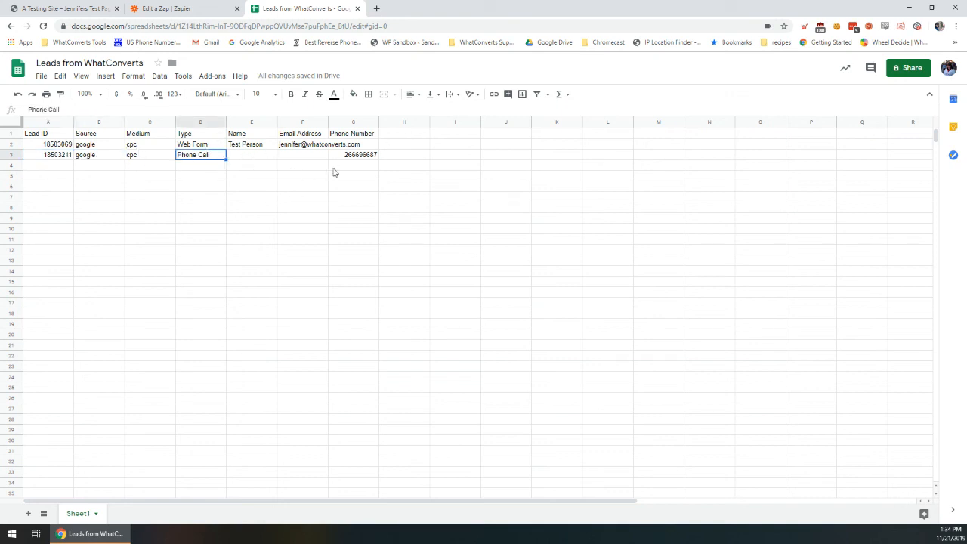
left_click(371, 161)
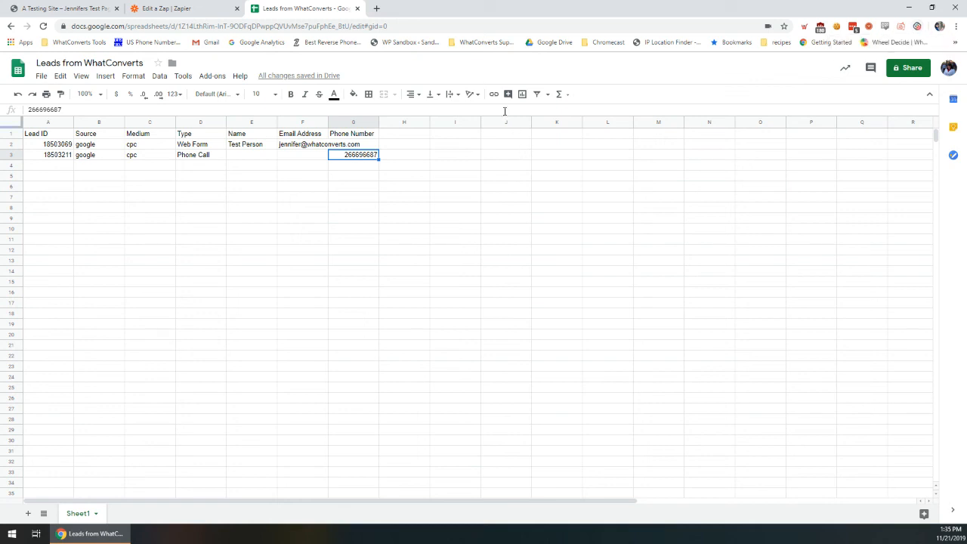
- Open the WhatConverts Help Center in a new browser tab
left_click(377, 8)
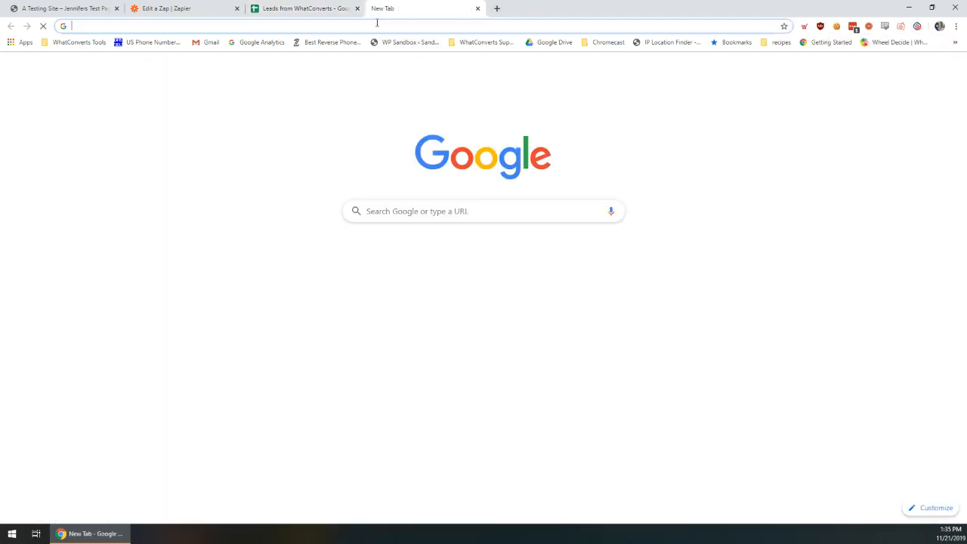
type("what")
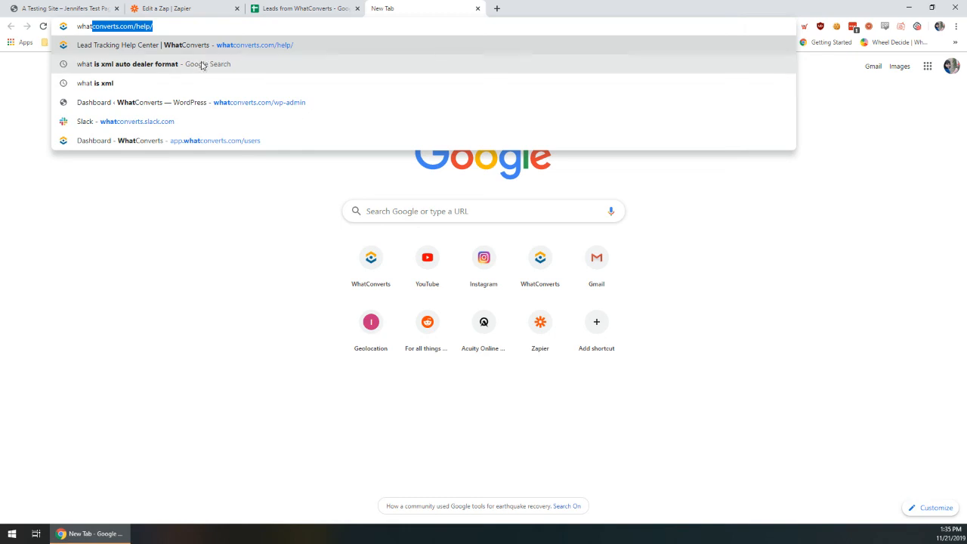
key("Return")
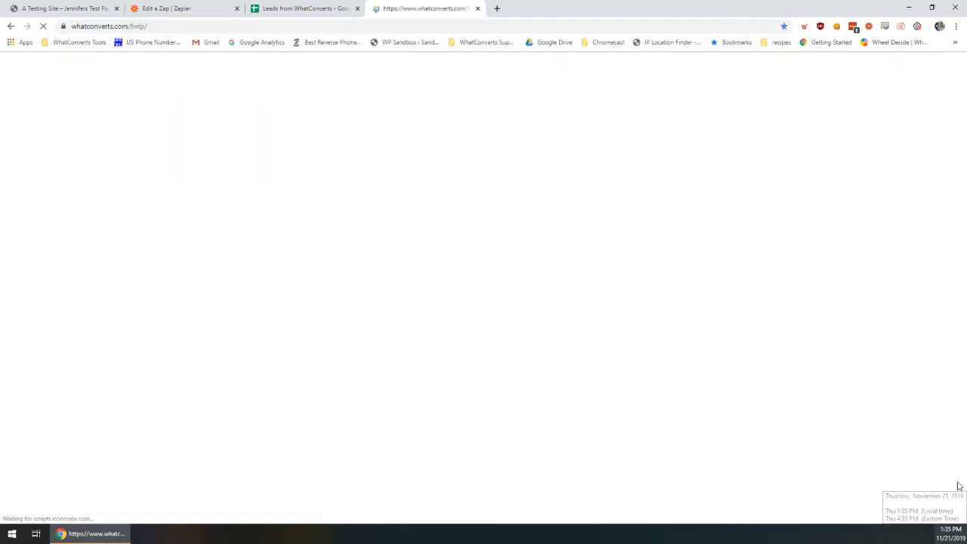